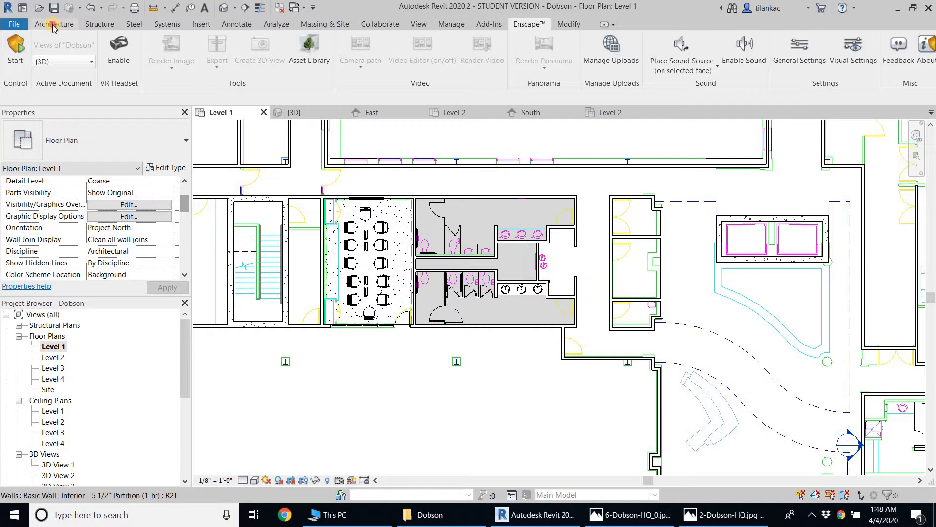
# Place Single-Flush 36" x 84" doors for both restrooms and the two lower rooms across the corridor from them
pyautogui.click(53, 25)
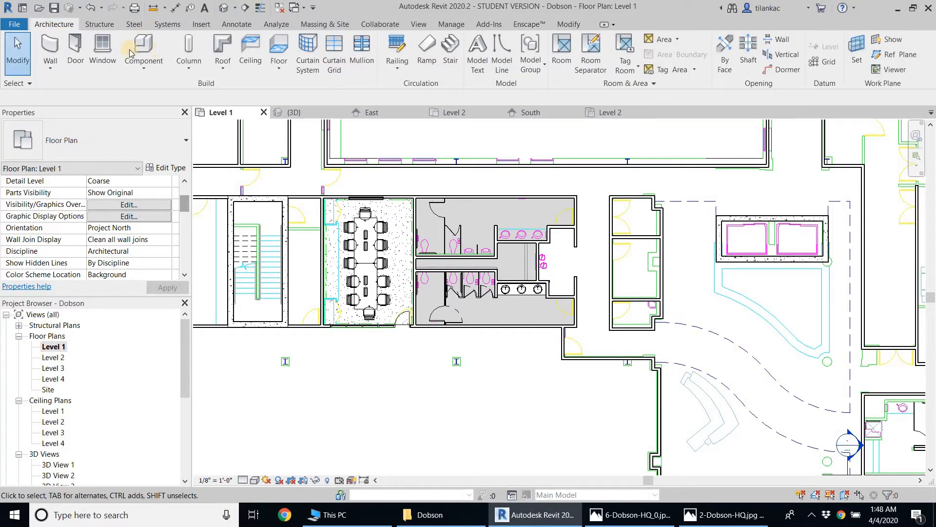
pyautogui.click(75, 49)
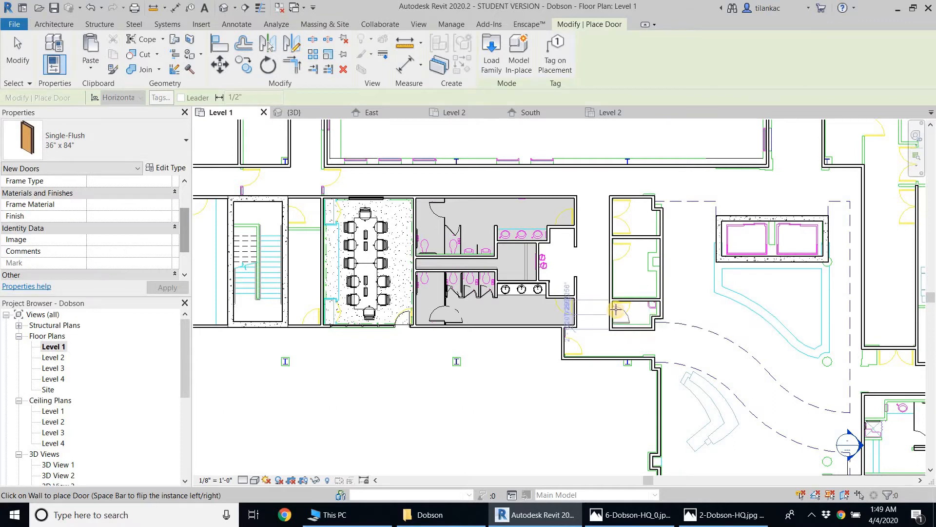
pyautogui.scroll(2, 616, 310)
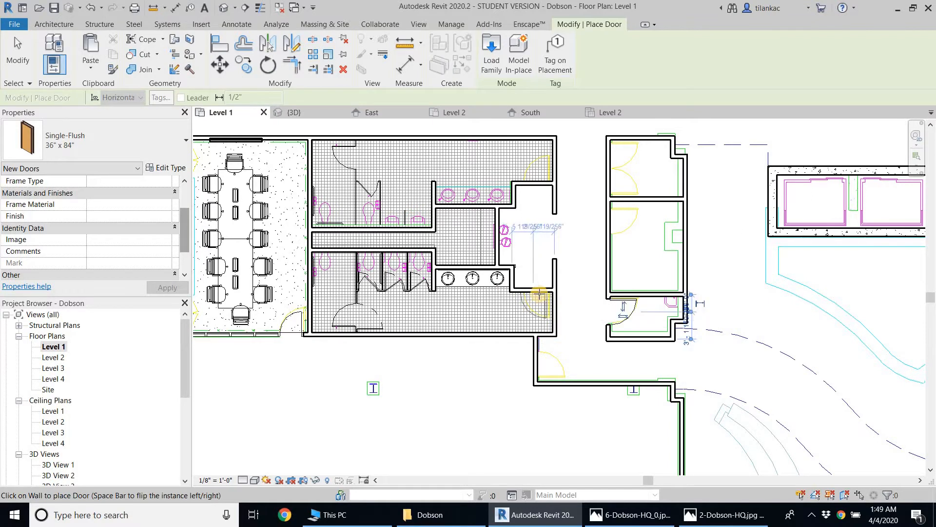
pyautogui.click(539, 294)
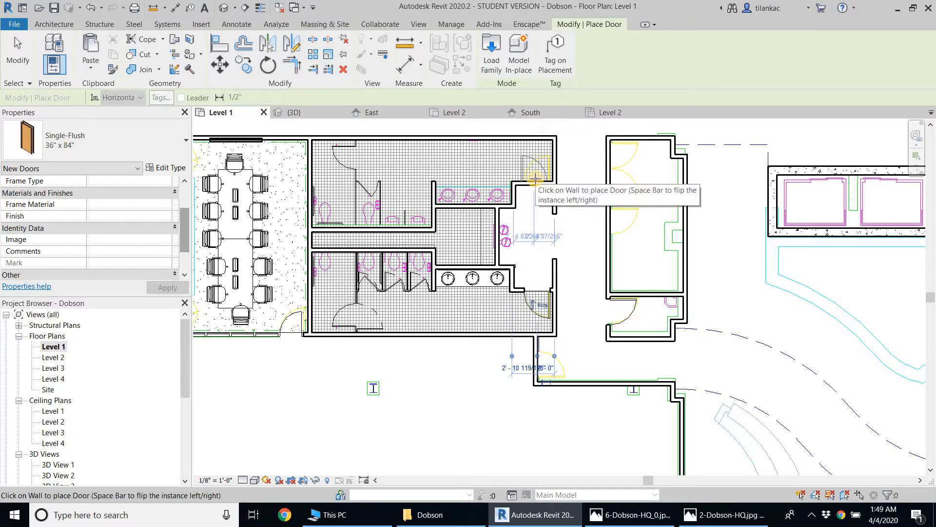
pyautogui.click(538, 180)
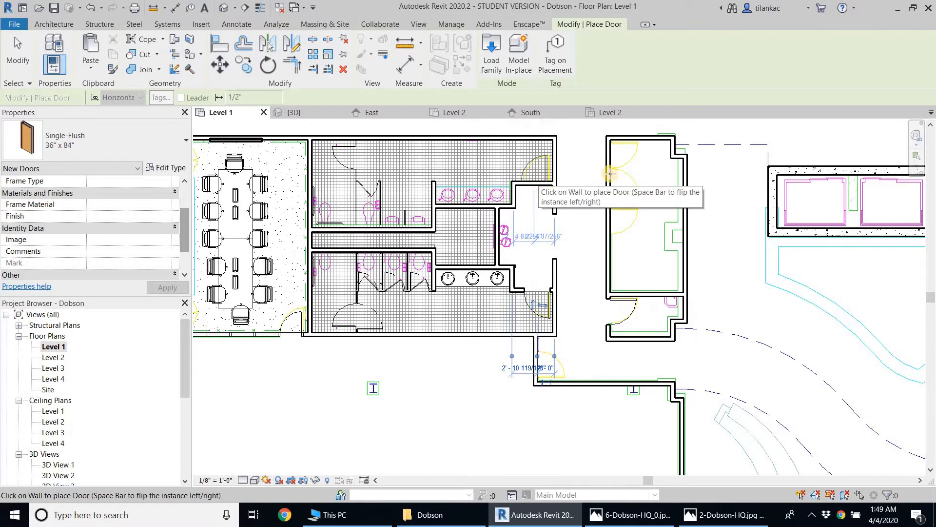
pyautogui.click(611, 226)
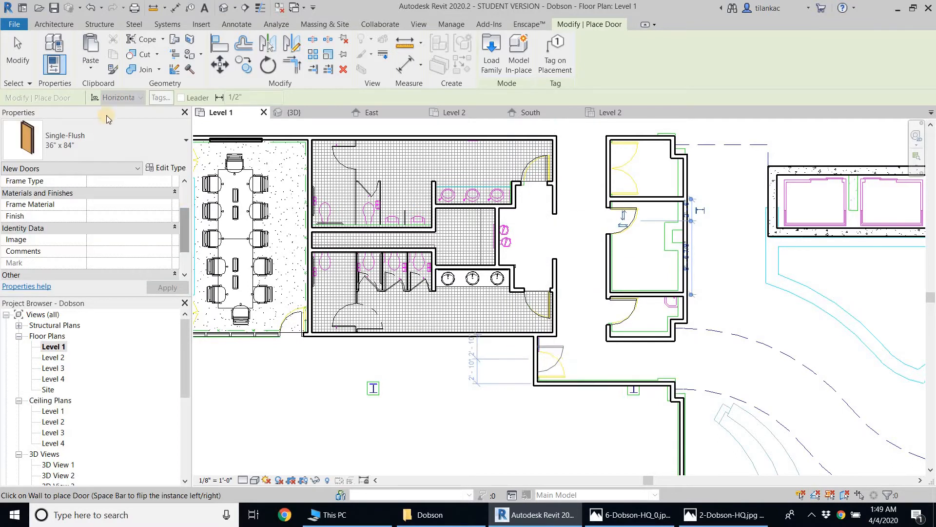
# Start loading a door family and browse the US Imperial library to the Commercial folder under Doors
pyautogui.click(137, 140)
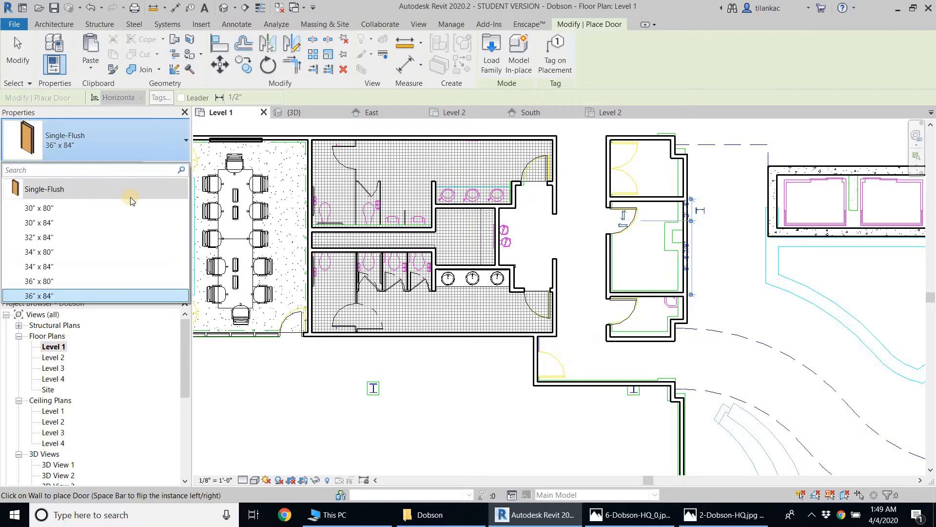
pyautogui.click(488, 63)
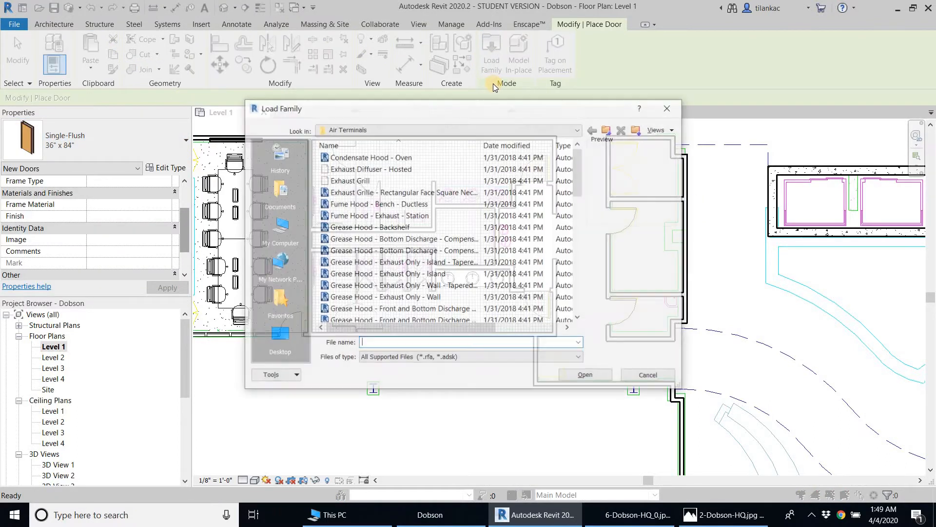
pyautogui.click(610, 136)
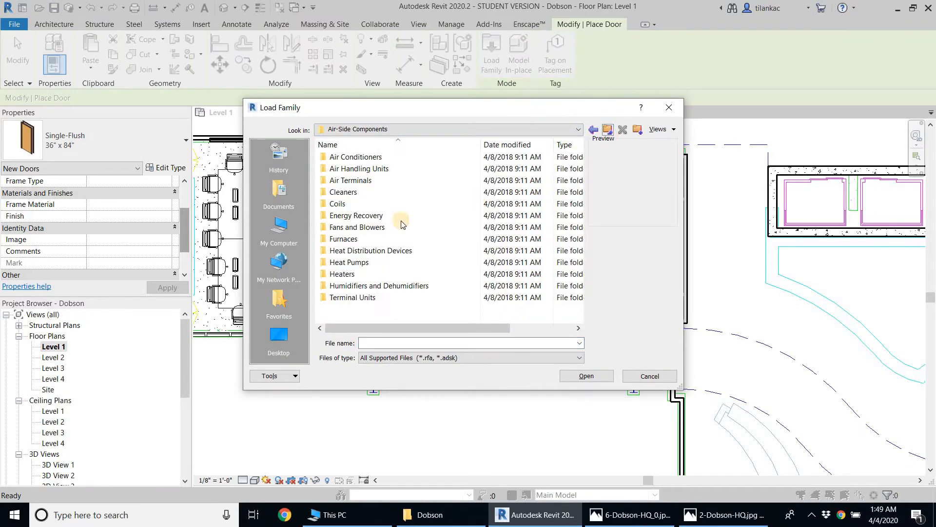
pyautogui.click(609, 136)
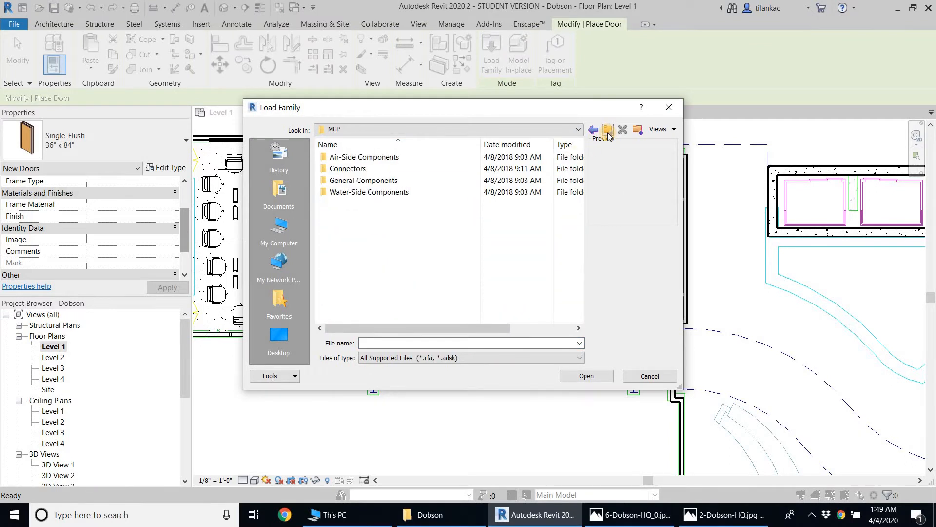
pyautogui.click(608, 137)
pyautogui.click(608, 136)
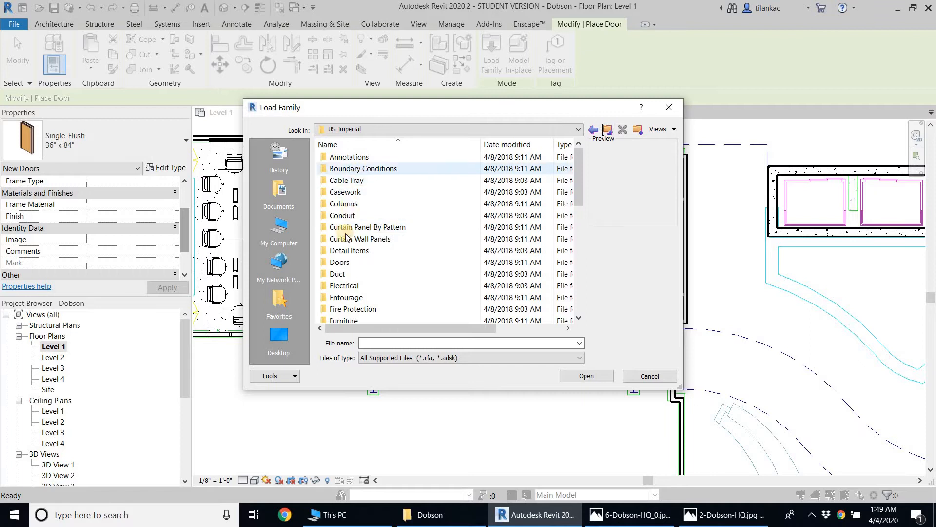
pyautogui.doubleClick(344, 262)
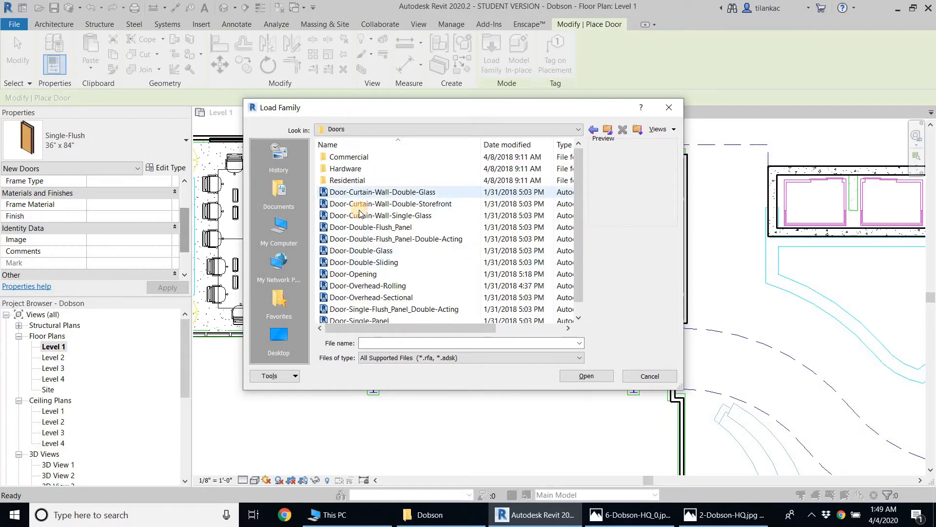
pyautogui.click(358, 193)
pyautogui.click(351, 156)
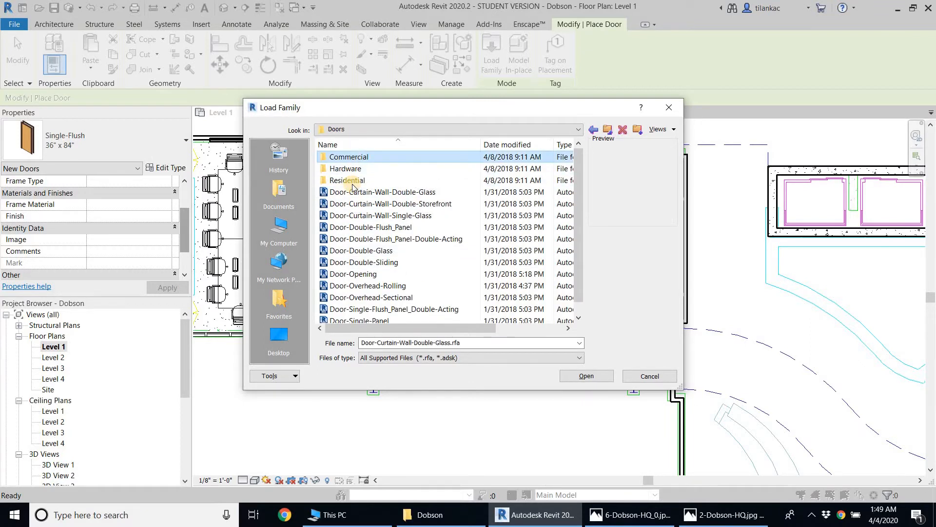
pyautogui.doubleClick(350, 156)
# Preview the commercial door families and load Door-Passage-Single-Flush in the 30" x 84" type
pyautogui.click(366, 157)
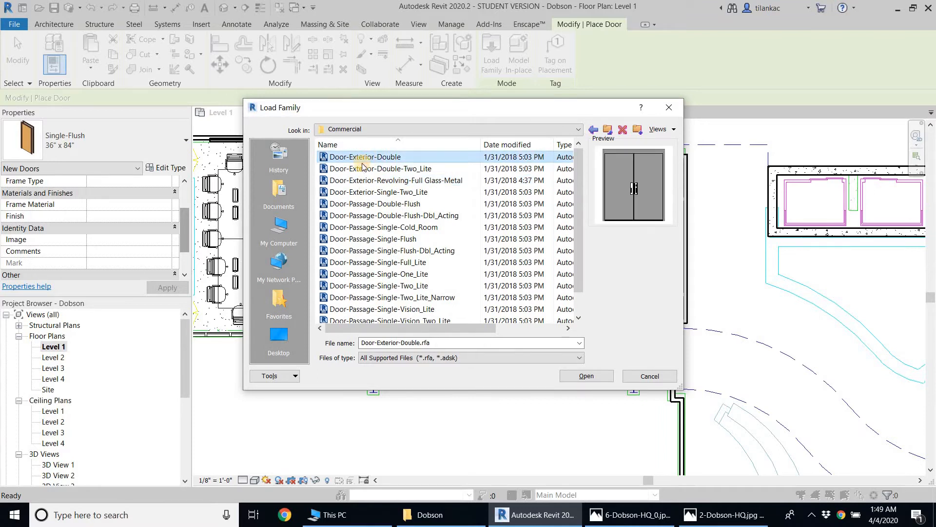
pyautogui.click(371, 180)
pyautogui.click(371, 168)
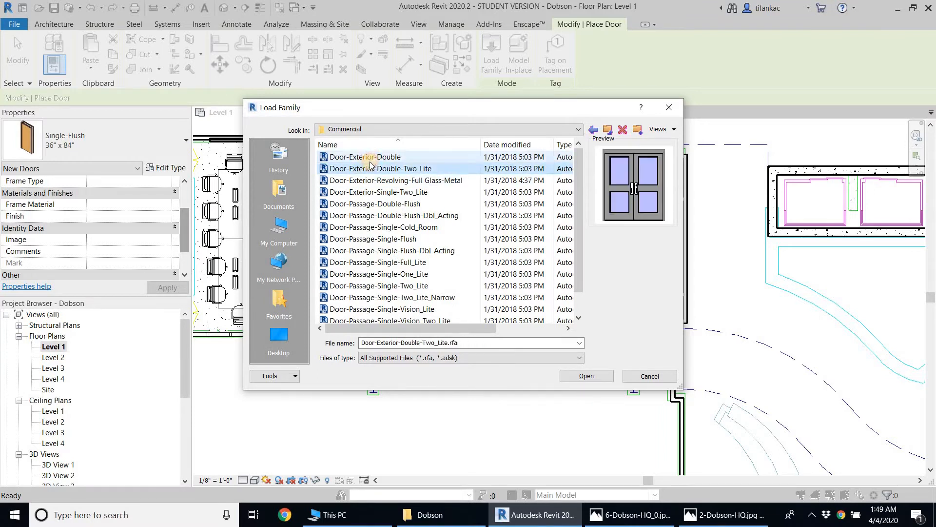
pyautogui.click(374, 157)
pyautogui.click(380, 169)
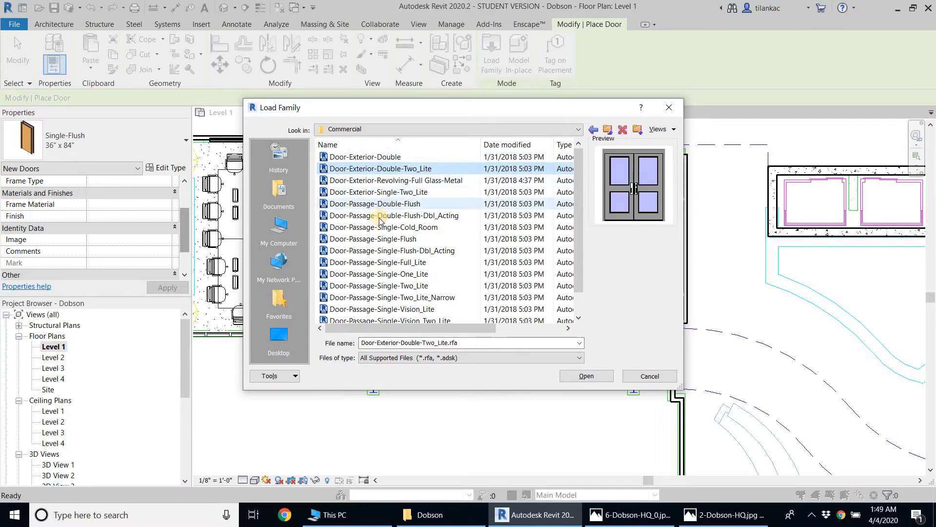
pyautogui.click(392, 238)
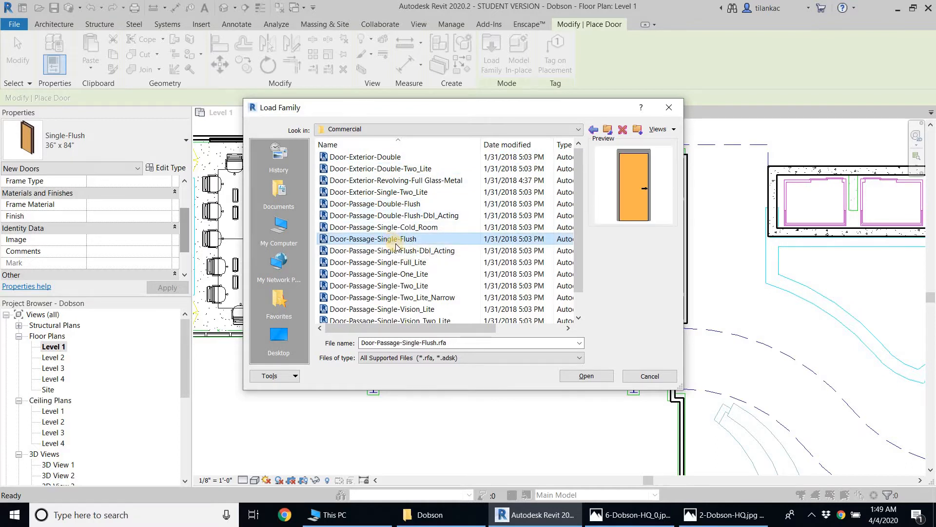
pyautogui.click(587, 376)
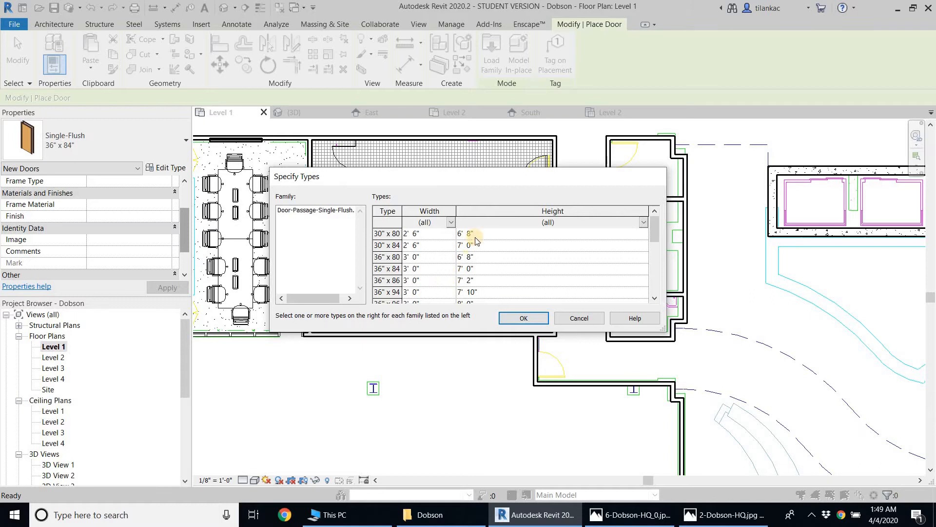
pyautogui.click(473, 246)
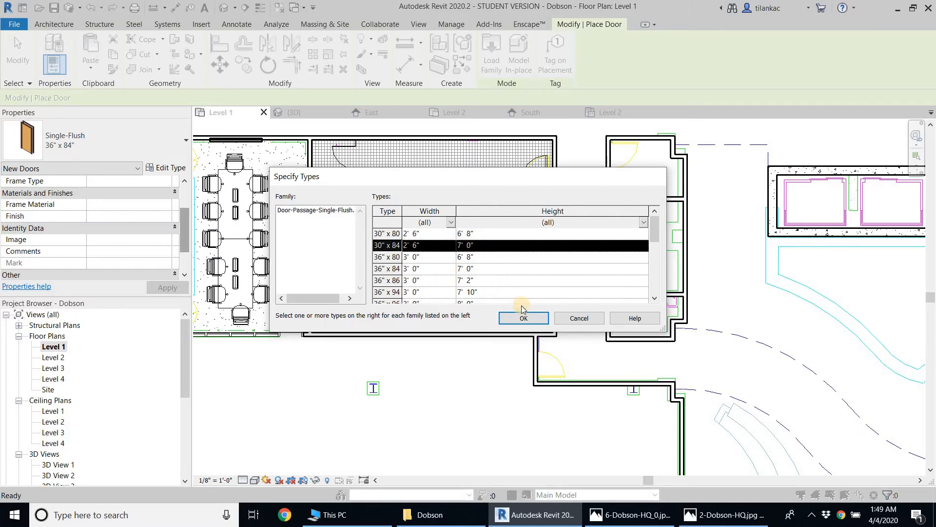
pyautogui.click(524, 318)
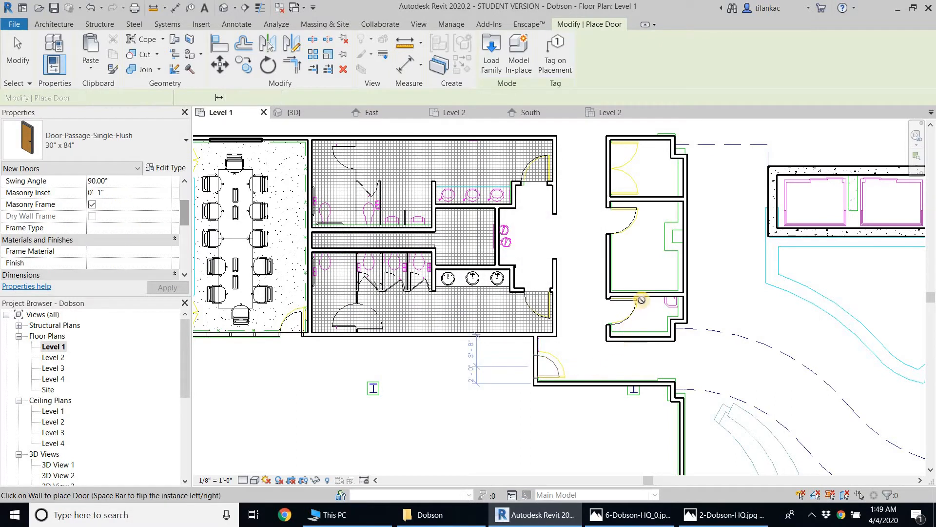
# Place 30" x 84" Door-Passage-Single-Flush doors in the short wall below the restrooms and in the room between the stair and conference room
pyautogui.scroll(-2, 614, 280)
pyautogui.moveTo(535, 319); pyautogui.dragTo(580, 239, button='middle')
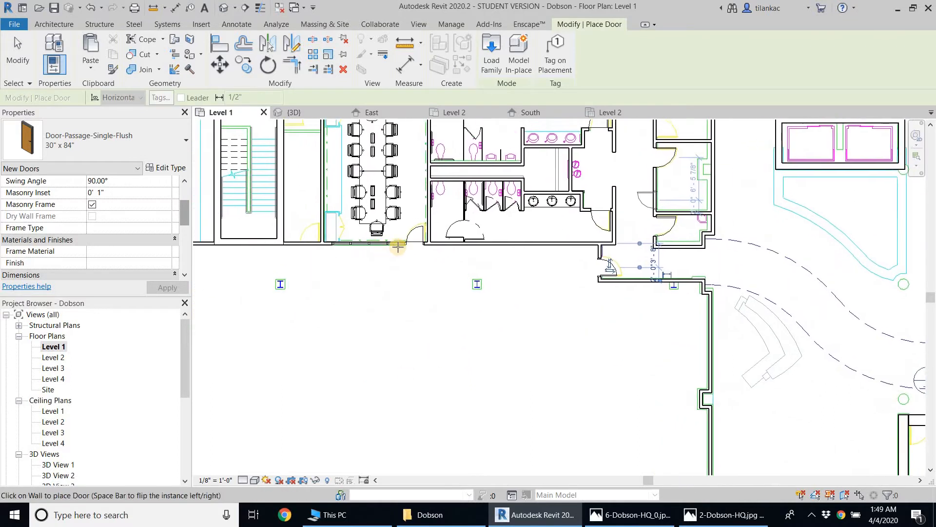
pyautogui.scroll(4, 414, 245)
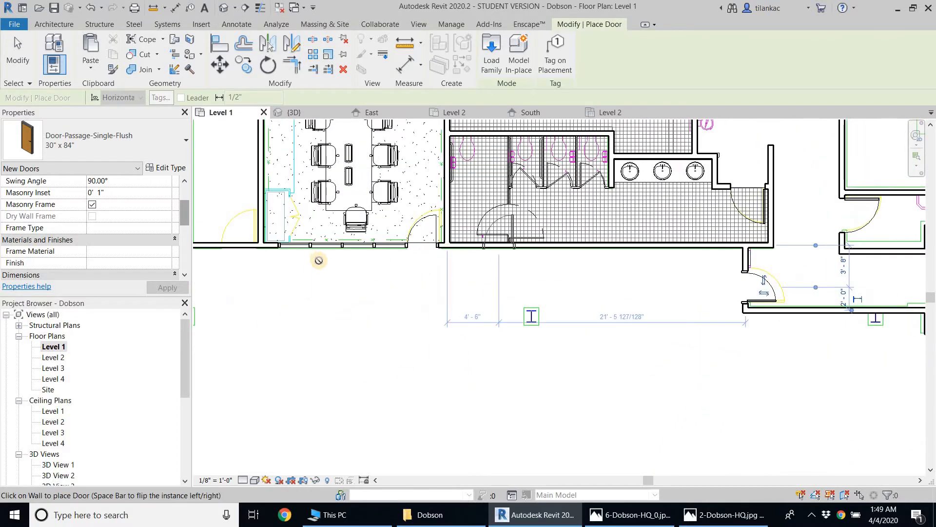
pyautogui.scroll(-3, 439, 267)
pyautogui.scroll(2, 436, 252)
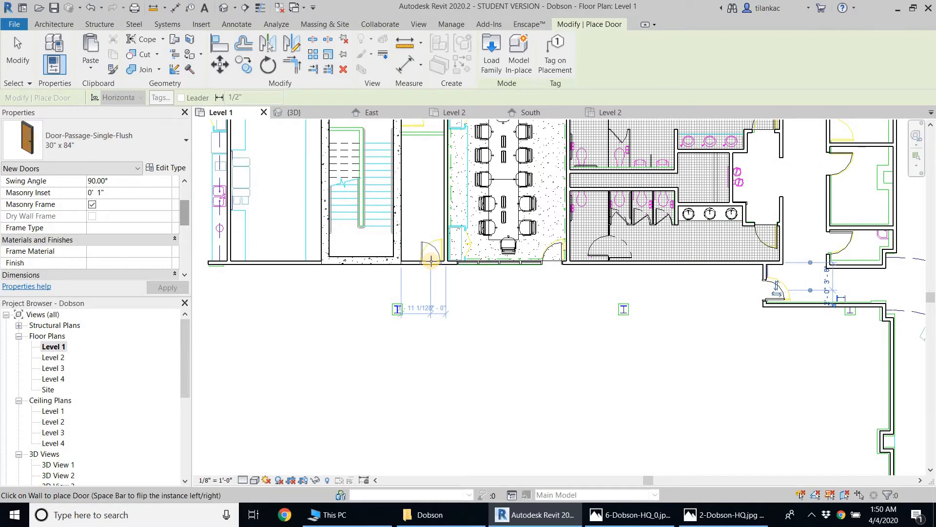
pyautogui.click(431, 261)
pyautogui.scroll(-3, 493, 302)
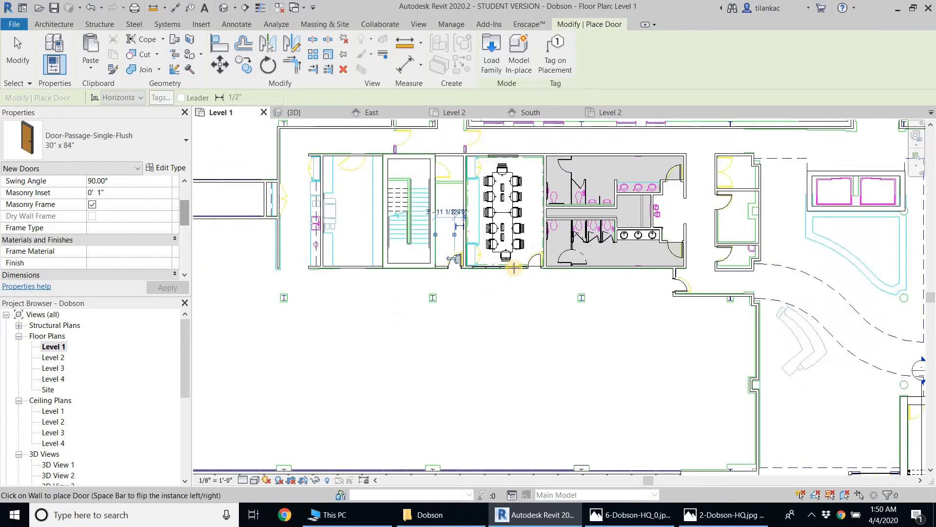
pyautogui.scroll(2, 557, 269)
pyautogui.rightClick(534, 257)
pyautogui.click(544, 265)
pyautogui.scroll(2, 597, 189)
pyautogui.rightClick(597, 190)
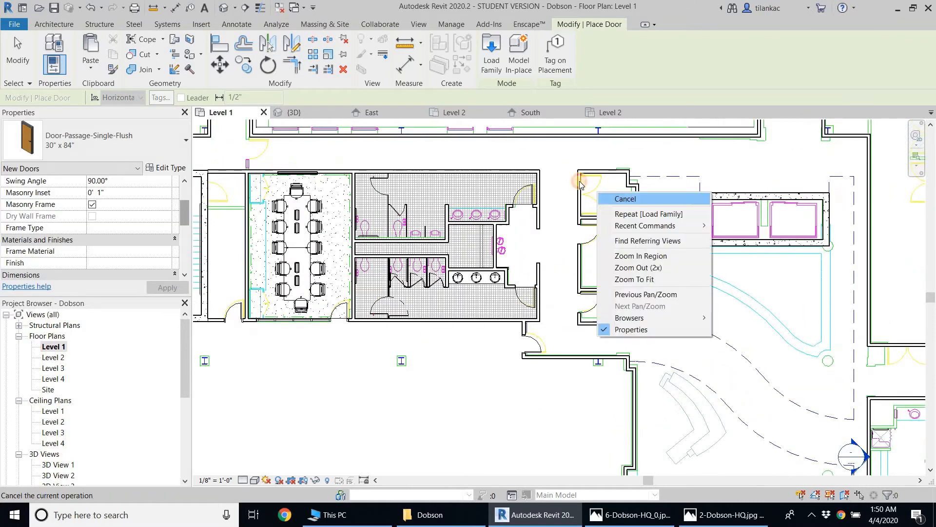
pyautogui.click(607, 198)
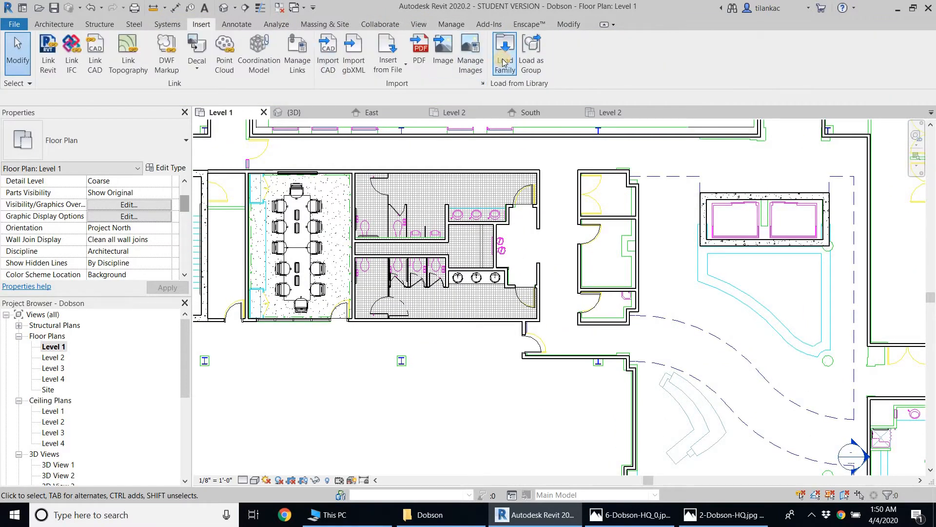
# Load the Door-Passage-Double-Flush family in the 68" x 84" type
pyautogui.click(505, 62)
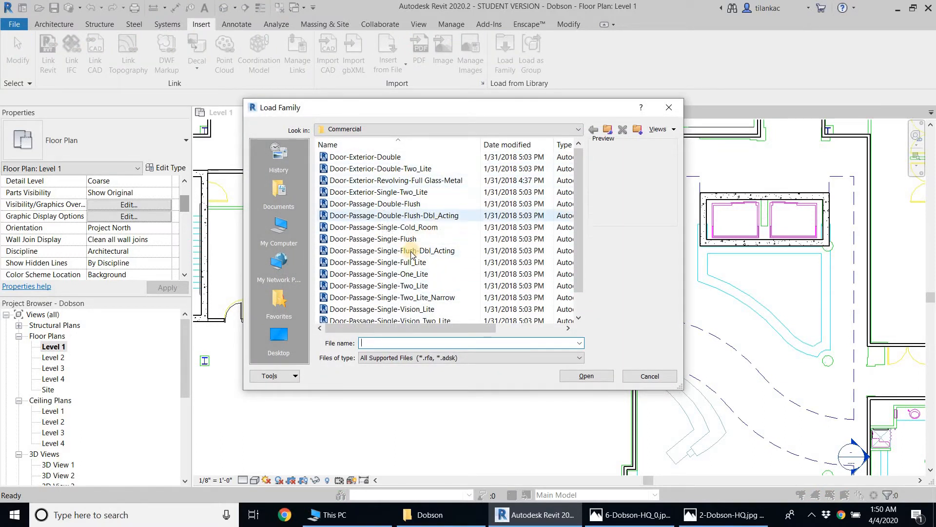
pyautogui.click(388, 203)
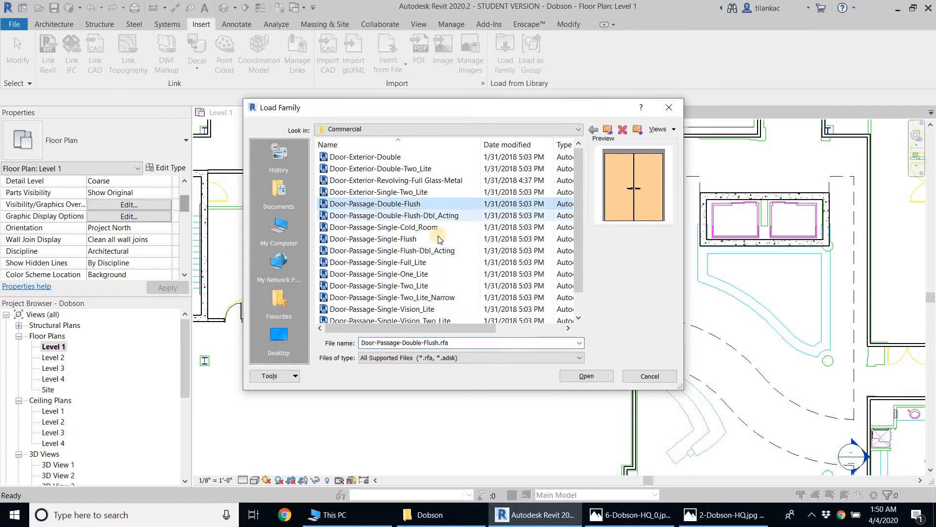
pyautogui.click(588, 376)
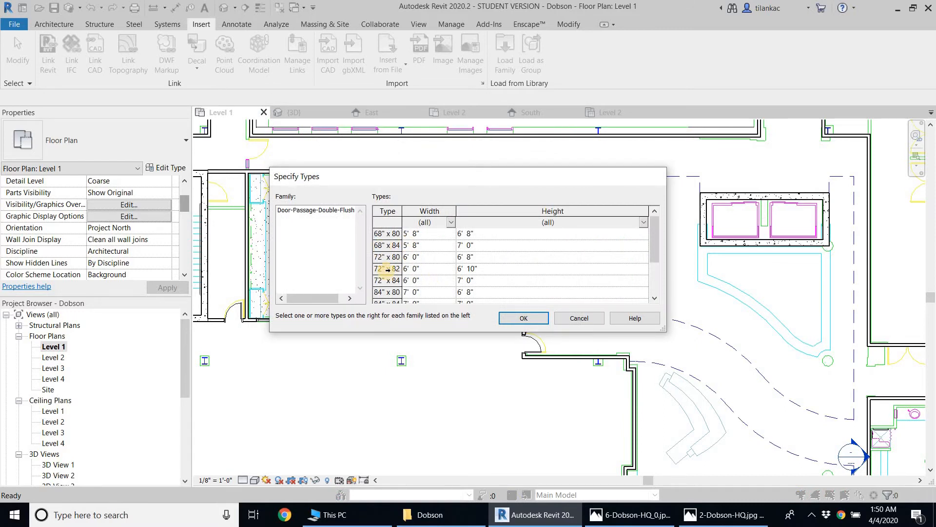
pyautogui.click(526, 320)
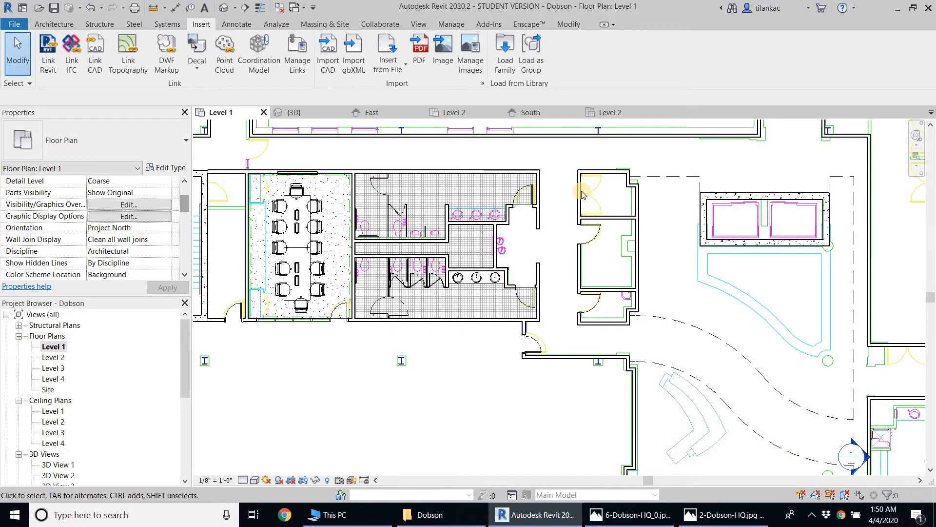
# Place a 68" x 84" Door-Passage-Double-Flush door in the corridor wall of the upper small room opposite the restrooms
pyautogui.click(53, 23)
pyautogui.click(62, 46)
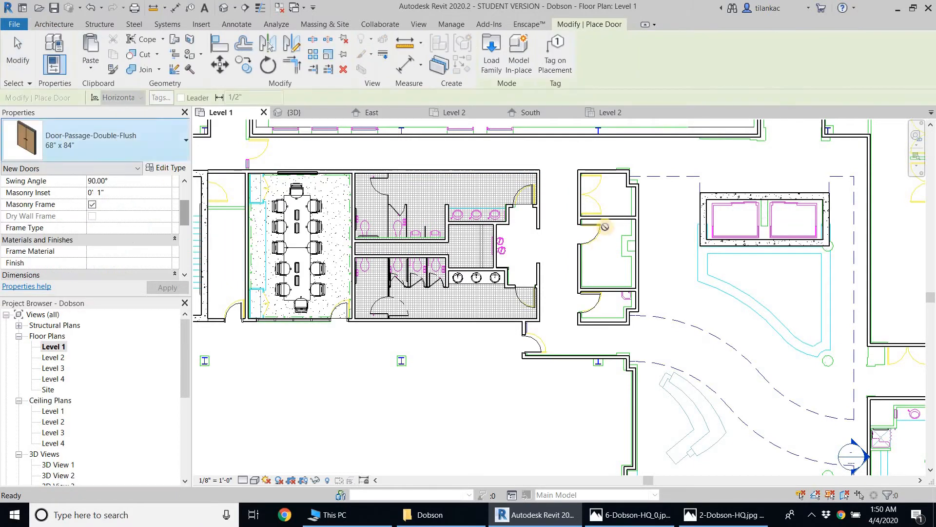
pyautogui.rightClick(630, 204)
pyautogui.click(639, 212)
pyautogui.rightClick(642, 233)
pyautogui.click(658, 243)
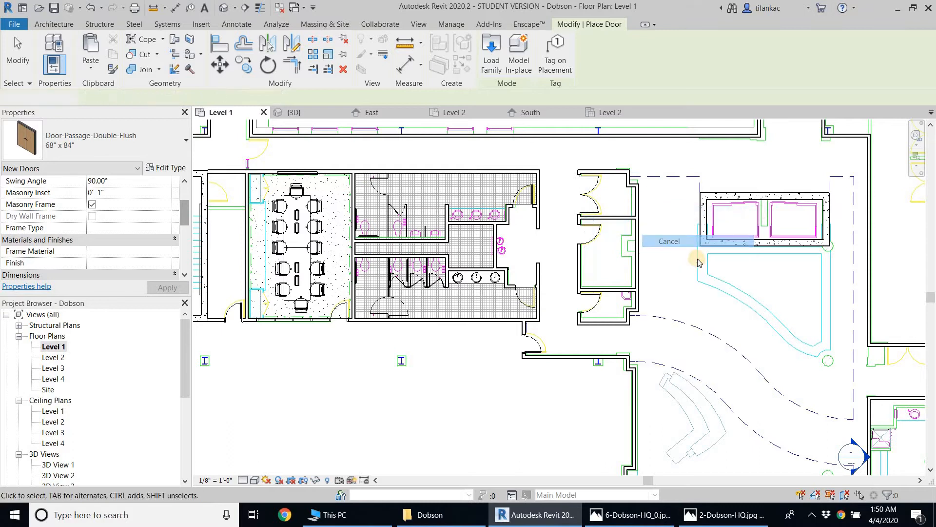
pyautogui.scroll(-1, 698, 258)
pyautogui.moveTo(698, 259); pyautogui.dragTo(619, 262, button='middle')
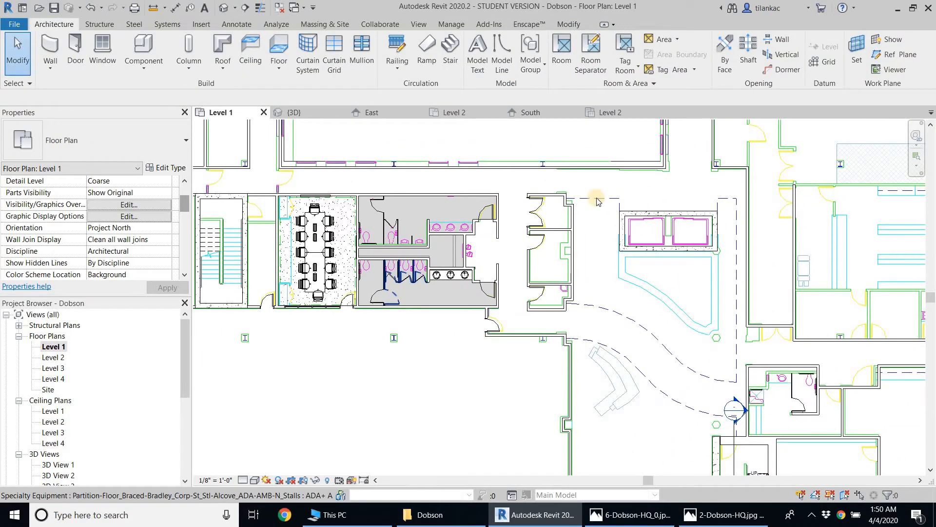
pyautogui.scroll(-1, 574, 318)
pyautogui.moveTo(696, 275); pyautogui.dragTo(780, 232, button='middle')
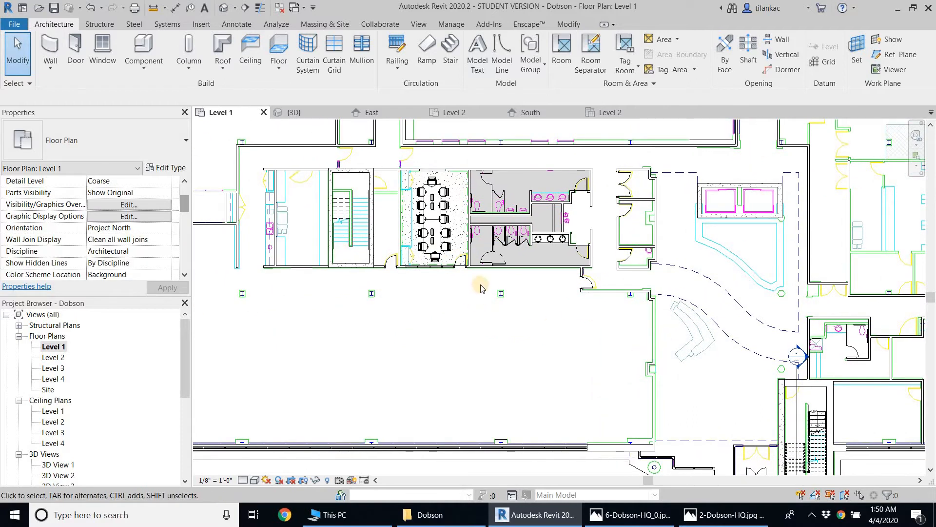
pyautogui.moveTo(507, 326); pyautogui.dragTo(602, 260, button='middle')
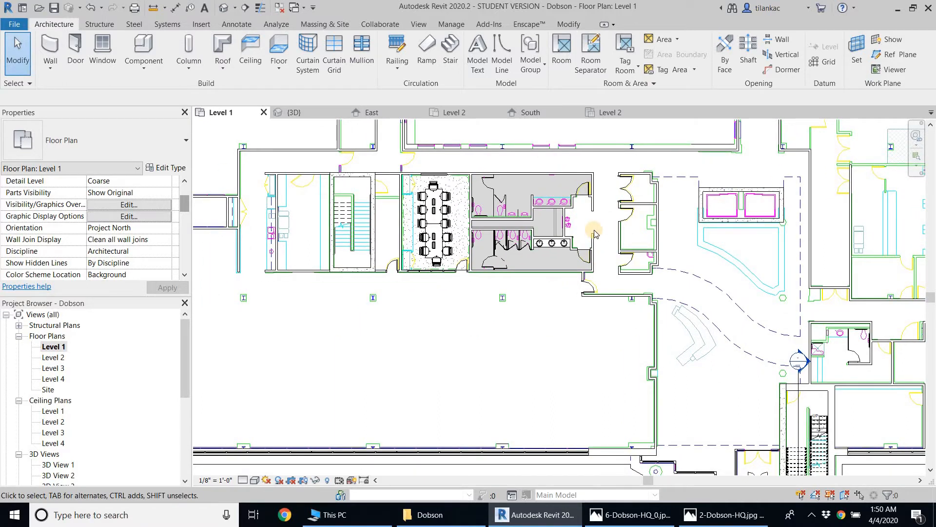
# Tag by category, with leaders, the two restroom entry doors, the three doors opposite the restrooms and the door in the short wall below
pyautogui.click(230, 27)
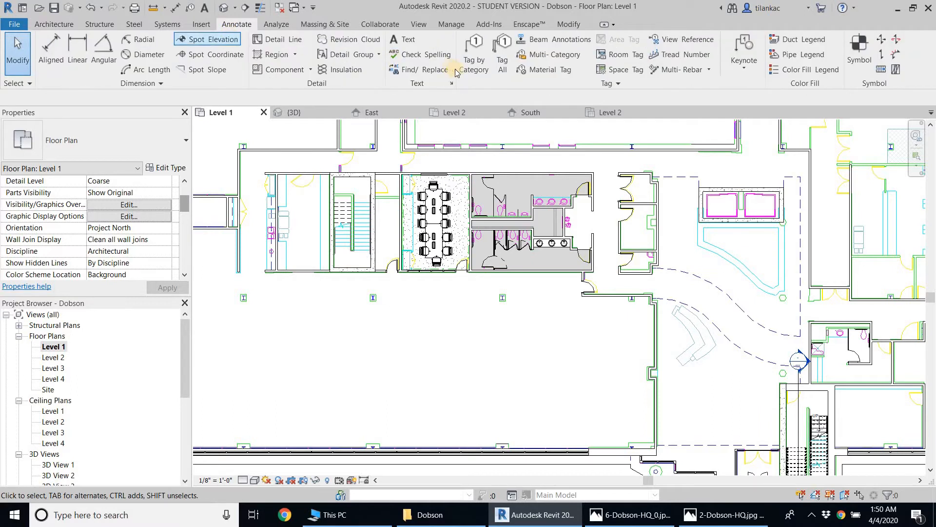
pyautogui.click(472, 62)
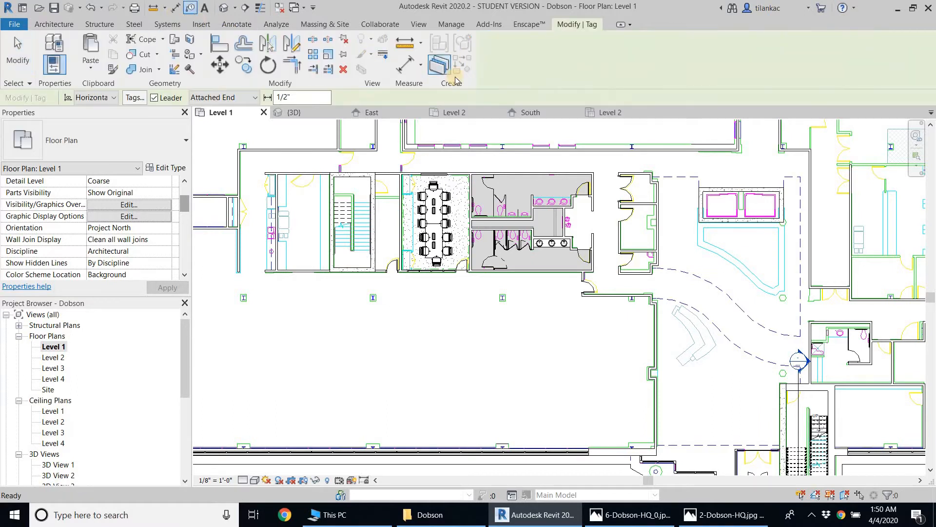
pyautogui.scroll(2, 596, 244)
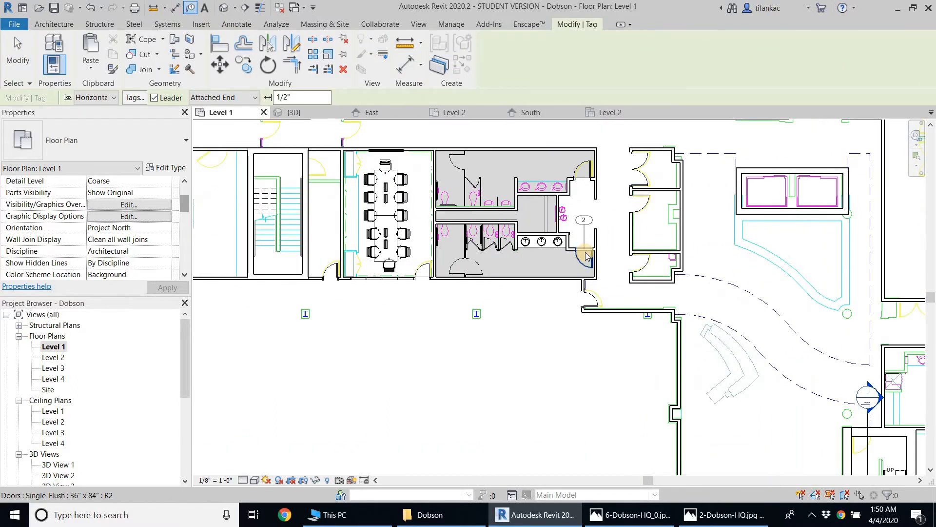
pyautogui.click(585, 255)
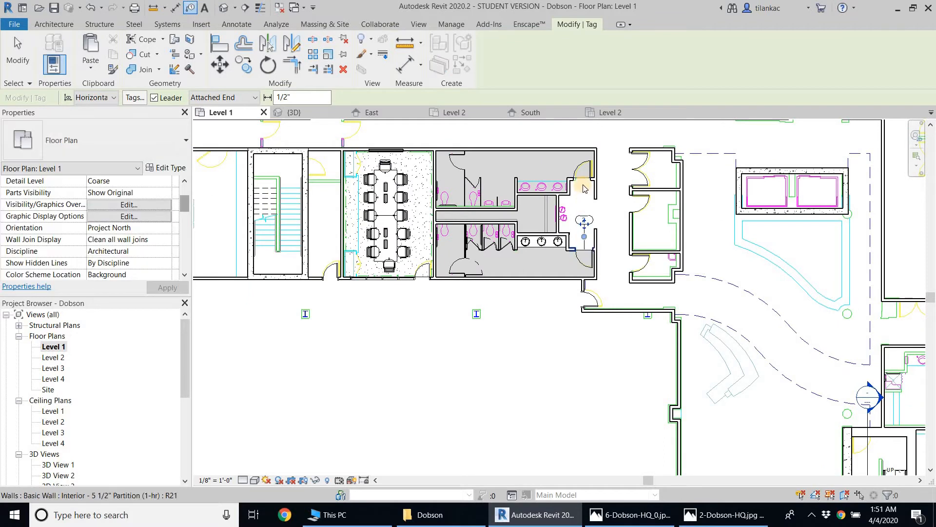
pyautogui.click(640, 179)
pyautogui.click(644, 209)
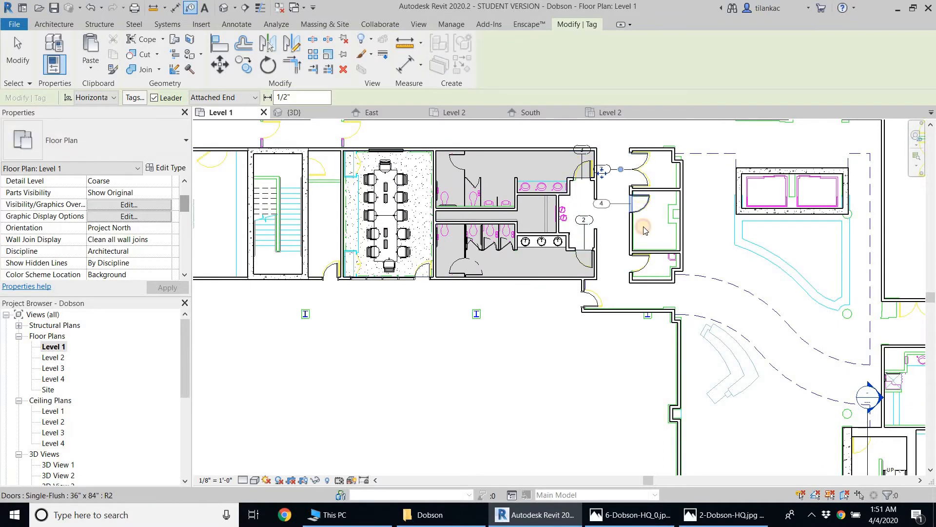
pyautogui.click(635, 261)
pyautogui.click(596, 298)
pyautogui.rightClick(618, 294)
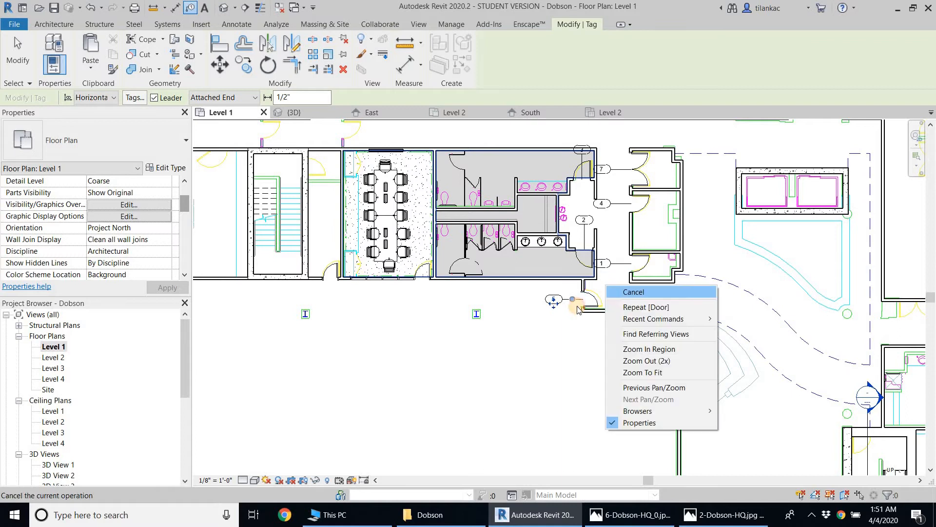
pyautogui.click(618, 295)
pyautogui.scroll(2, 579, 304)
pyautogui.press('Escape')
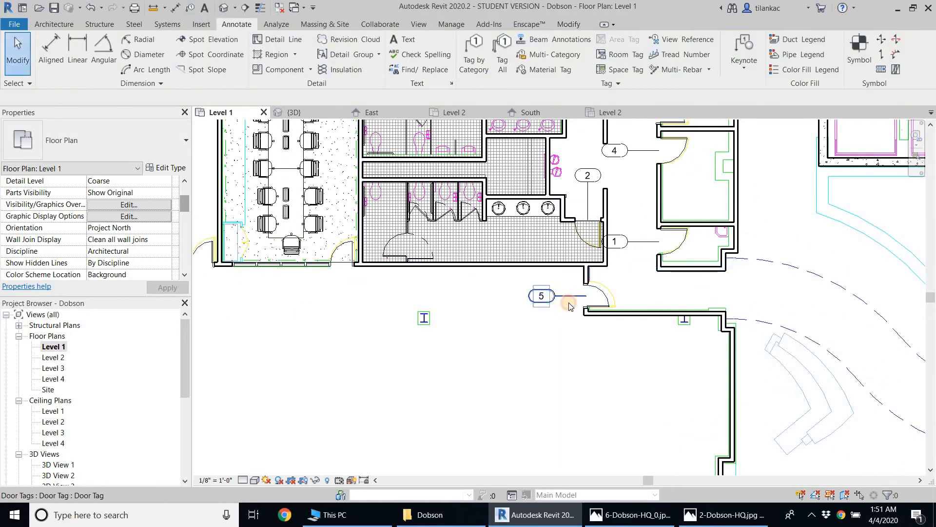
# Remove the leader from tag 5 and move the tag onto its door in the short wall below the restrooms
pyautogui.click(561, 296)
pyautogui.scroll(1, 561, 298)
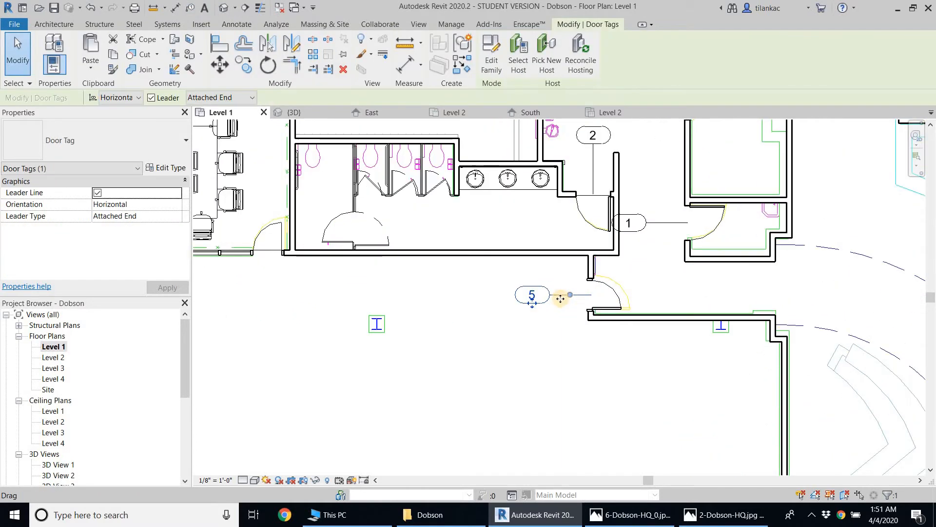
pyautogui.click(151, 99)
pyautogui.moveTo(533, 297); pyautogui.dragTo(619, 296)
pyautogui.click(648, 255)
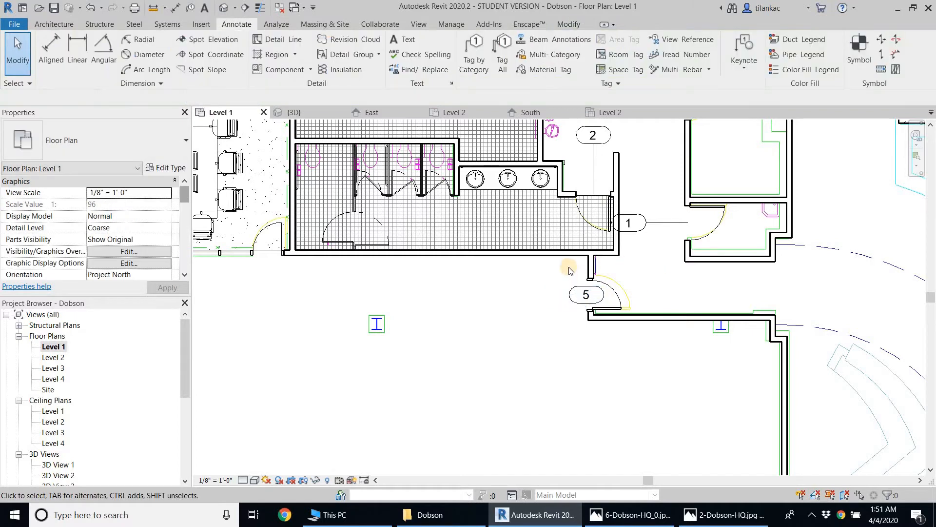
# Remove the leader from tag 1 and move the tag to the door of the lower small room opposite the restrooms
pyautogui.moveTo(650, 253); pyautogui.dragTo(576, 247, button='middle')
pyautogui.click(572, 245)
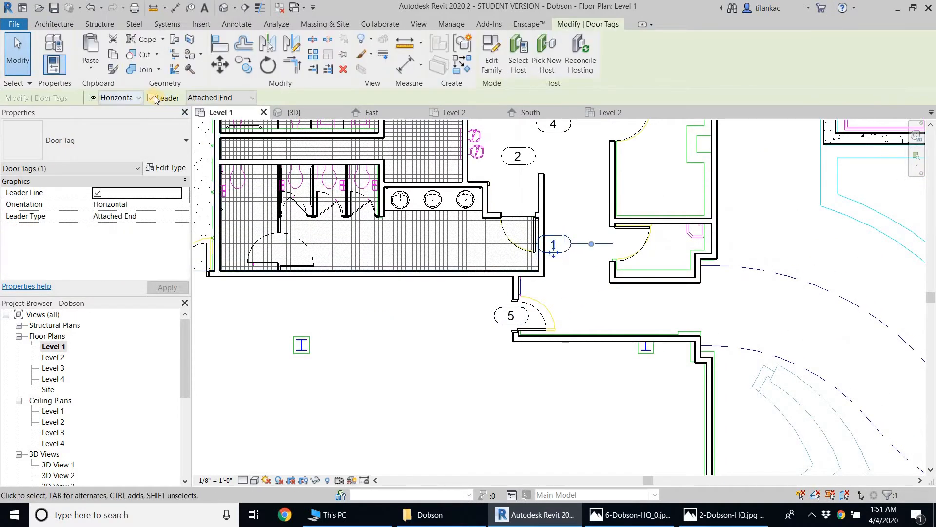
pyautogui.moveTo(568, 242); pyautogui.dragTo(624, 242)
# Turn off the leaders of door tags 2, 4, 7 and 3 together
pyautogui.moveTo(571, 234); pyautogui.dragTo(559, 328, button='middle')
pyautogui.click(518, 251)
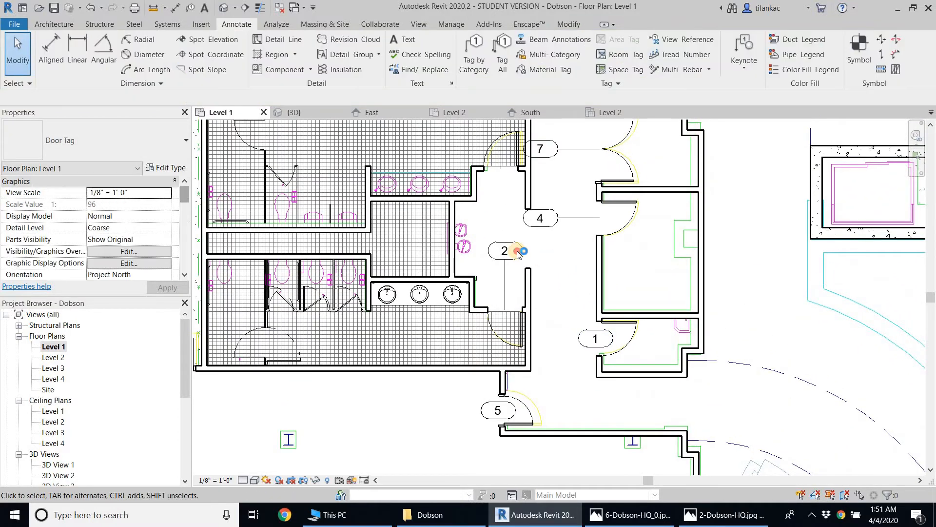
pyautogui.click(565, 223)
pyautogui.keyDown('ctrl'); pyautogui.click(585, 151); pyautogui.keyUp('ctrl')
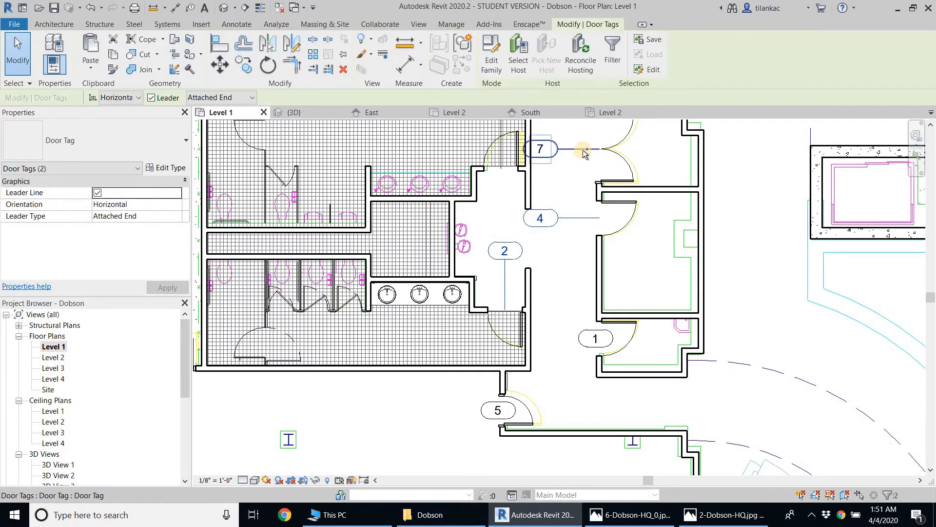
pyautogui.moveTo(551, 284); pyautogui.dragTo(516, 388, button='middle')
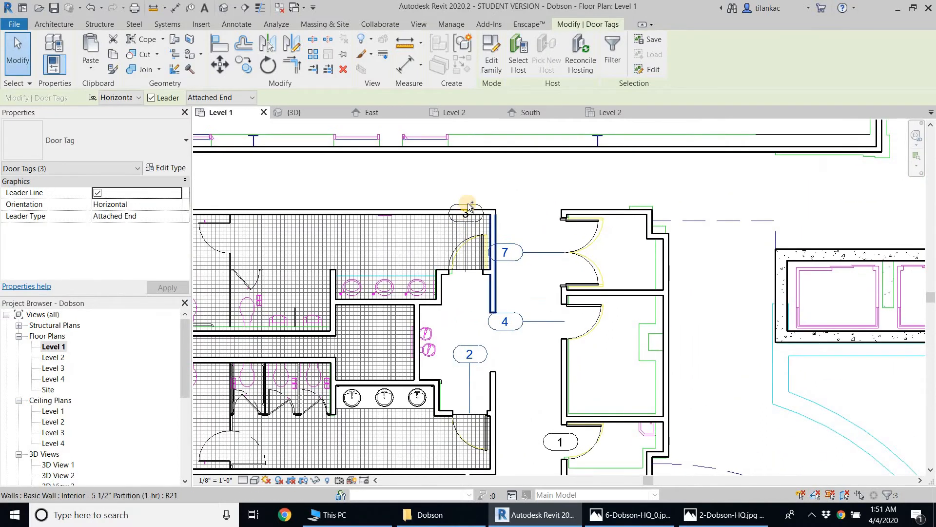
pyautogui.keyDown('ctrl'); pyautogui.click(466, 213); pyautogui.keyUp('ctrl')
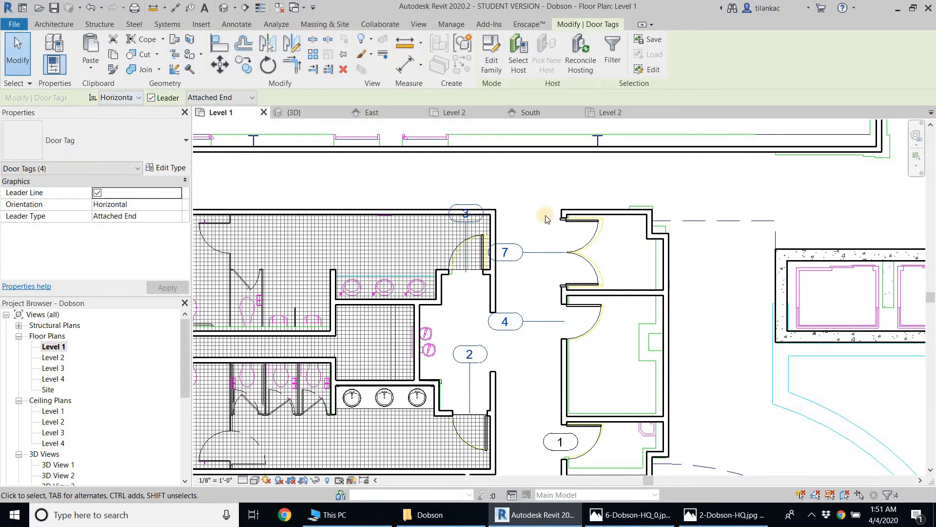
pyautogui.click(563, 218)
# Move tag 2 down to the lower restroom door and tag 4 to the middle small room's door
pyautogui.scroll(1, 492, 355)
pyautogui.moveTo(491, 358); pyautogui.dragTo(553, 228, button='middle')
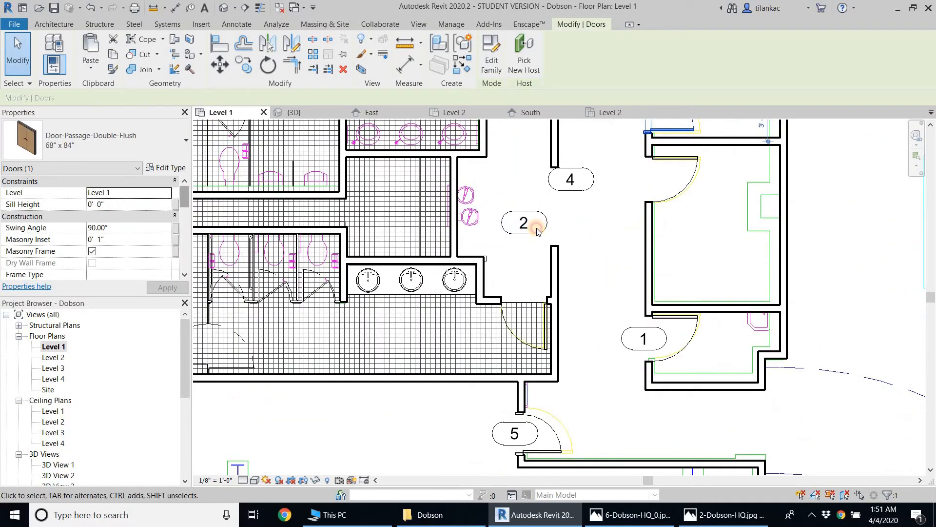
pyautogui.click(549, 214)
pyautogui.keyDown('ctrl'); pyautogui.moveTo(545, 218); pyautogui.dragTo(539, 264); pyautogui.keyUp('ctrl')
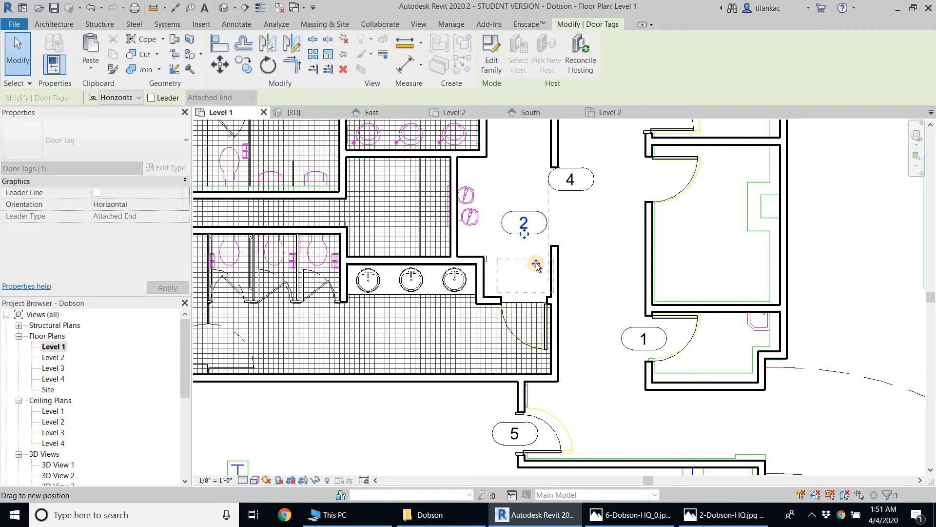
pyautogui.keyDown('ctrl'); pyautogui.moveTo(592, 180); pyautogui.dragTo(667, 179); pyautogui.keyUp('ctrl')
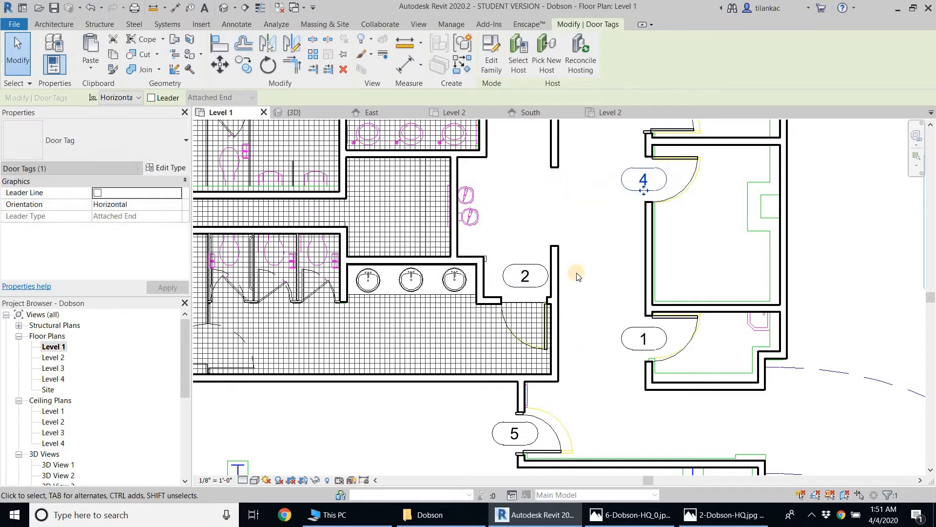
# Move tag 7 to the upper restroom door and tag 3 to the double door opposite
pyautogui.moveTo(577, 273); pyautogui.dragTo(554, 428, button='middle')
pyautogui.click(571, 237)
pyautogui.moveTo(572, 236); pyautogui.dragTo(527, 250)
pyautogui.click(506, 185)
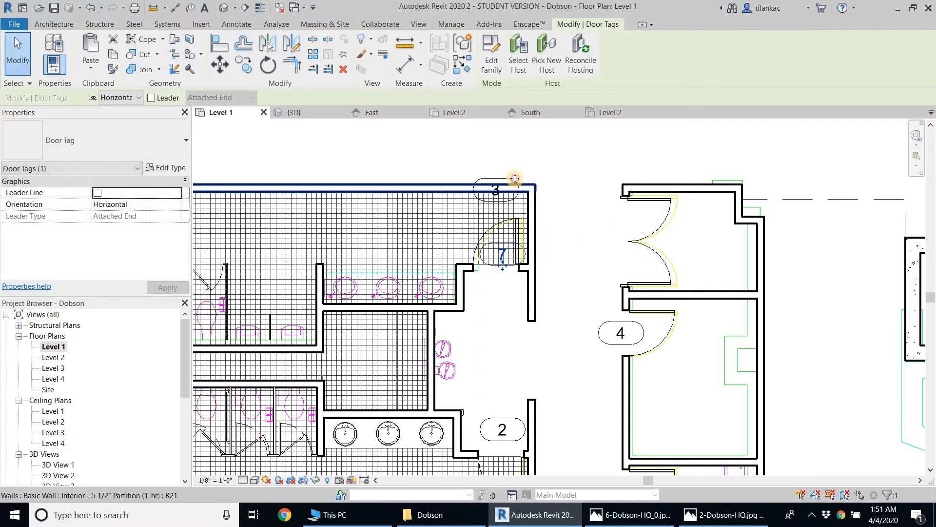
pyautogui.moveTo(505, 185)
pyautogui.mouseDown()
pyautogui.moveTo(625, 229)
pyautogui.moveTo(634, 242)
pyautogui.mouseUp()
pyautogui.click(543, 159)
pyautogui.moveTo(563, 356)
pyautogui.mouseDown(button='middle')
pyautogui.moveTo(546, 247)
pyautogui.moveTo(507, 313)
pyautogui.mouseUp(button='middle')
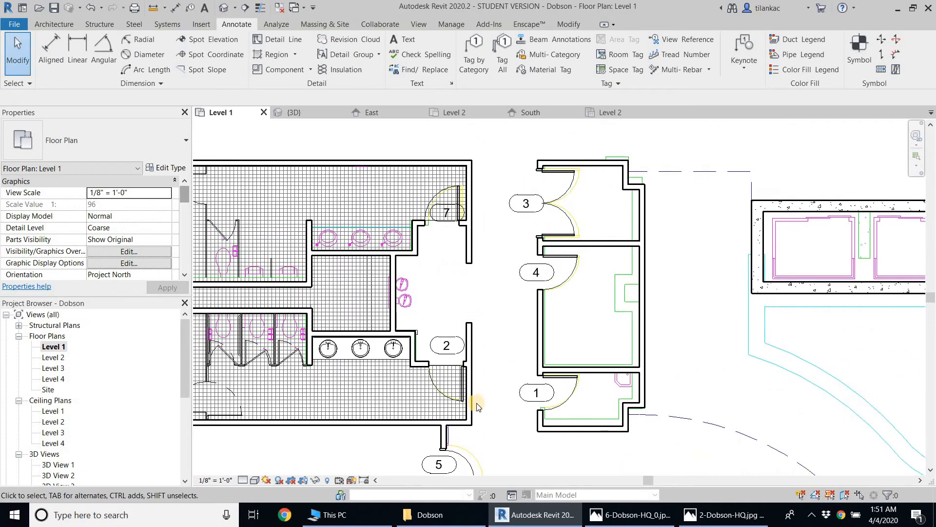
pyautogui.scroll(-1, 514, 267)
pyautogui.moveTo(515, 266); pyautogui.dragTo(517, 182, button='middle')
pyautogui.moveTo(577, 127); pyautogui.dragTo(561, 171, button='middle')
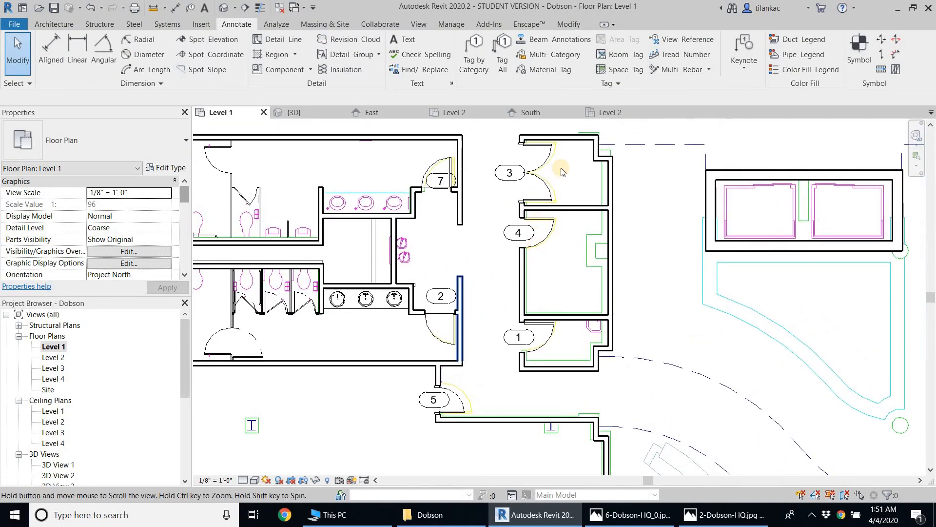
pyautogui.moveTo(483, 366); pyautogui.dragTo(468, 396, button='middle')
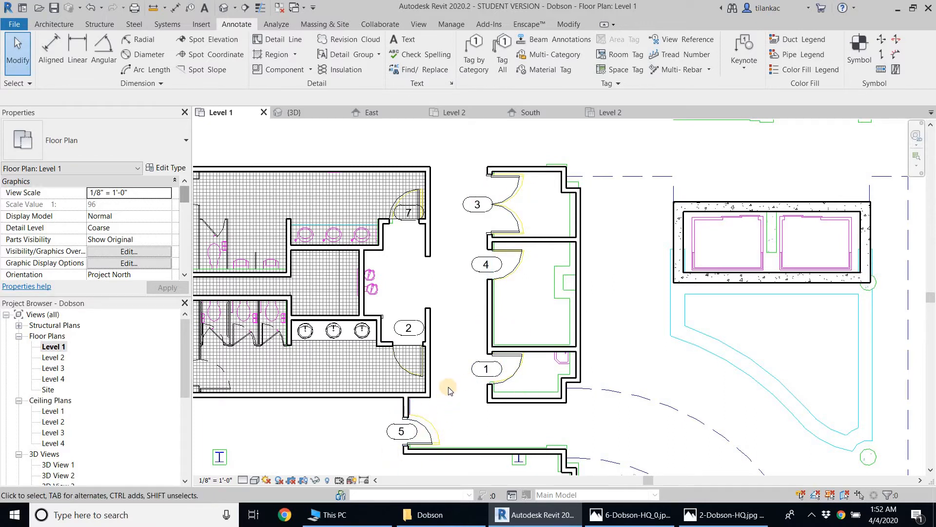
pyautogui.click(502, 266)
pyautogui.click(476, 269)
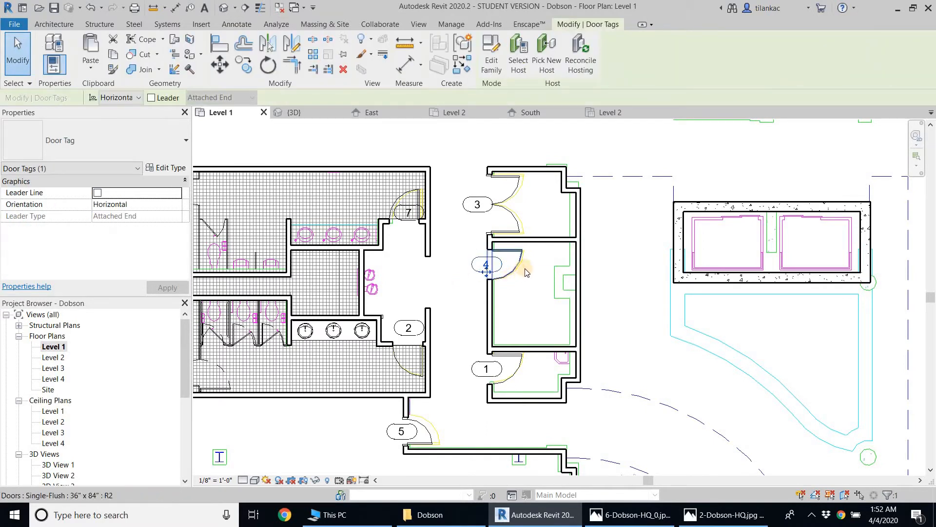
pyautogui.click(446, 266)
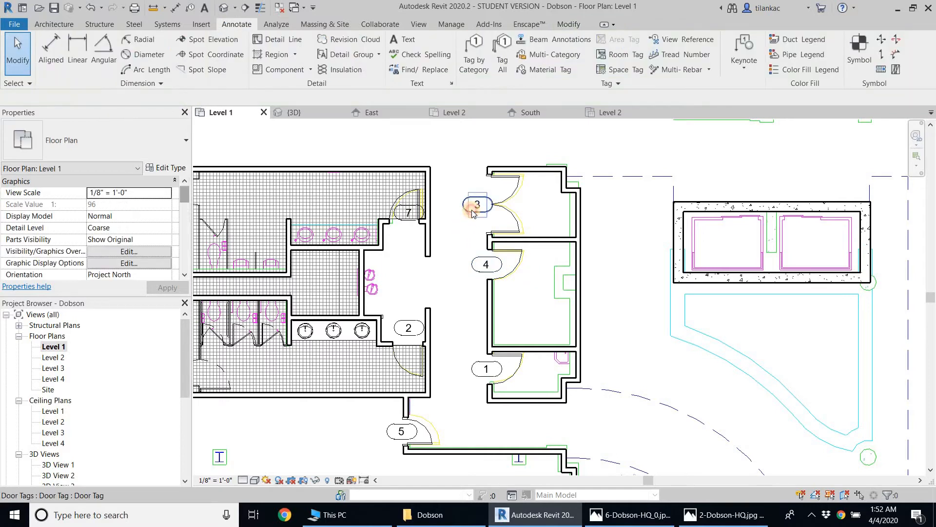
# Open the Door Tag family for editing from the tag at the double door
pyautogui.click(472, 210)
pyautogui.click(461, 209)
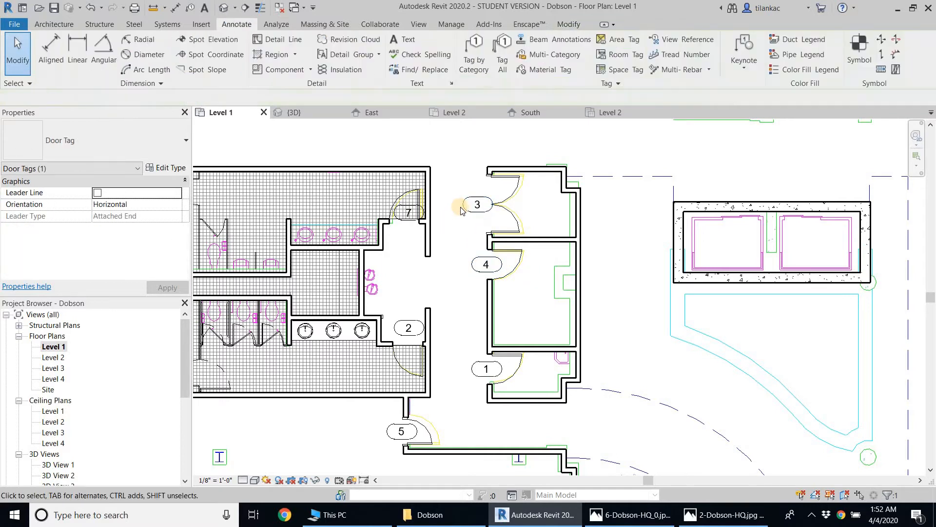
pyautogui.doubleClick(465, 208)
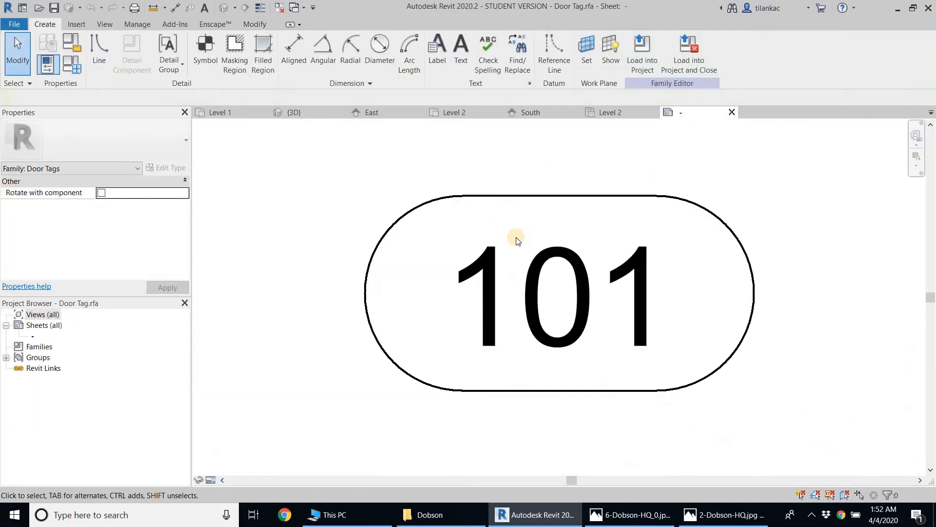
# Replace the Mark parameter with Type Mark in the door tag's label
pyautogui.click(503, 283)
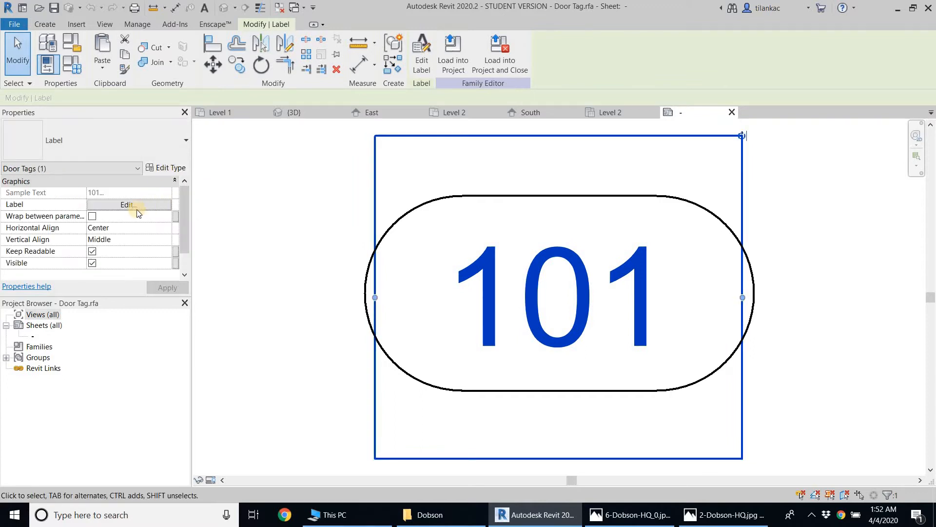
pyautogui.click(129, 204)
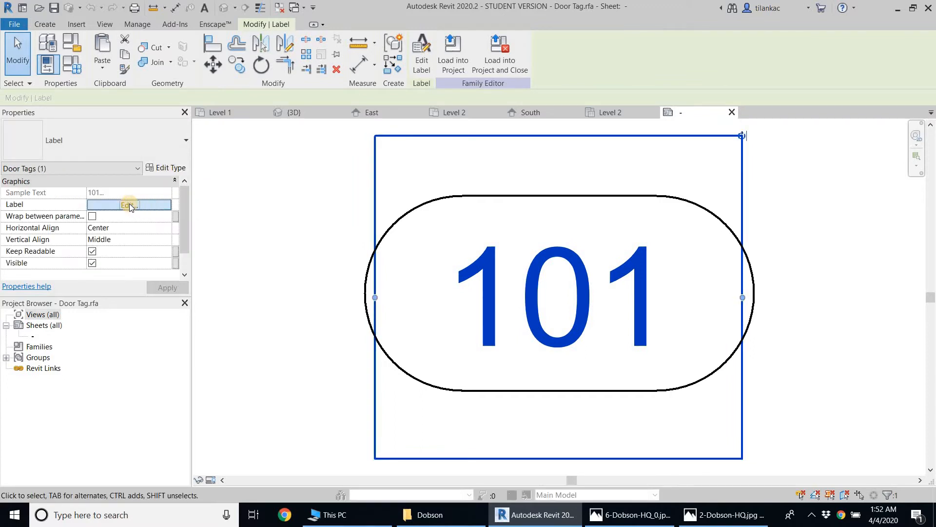
pyautogui.click(435, 208)
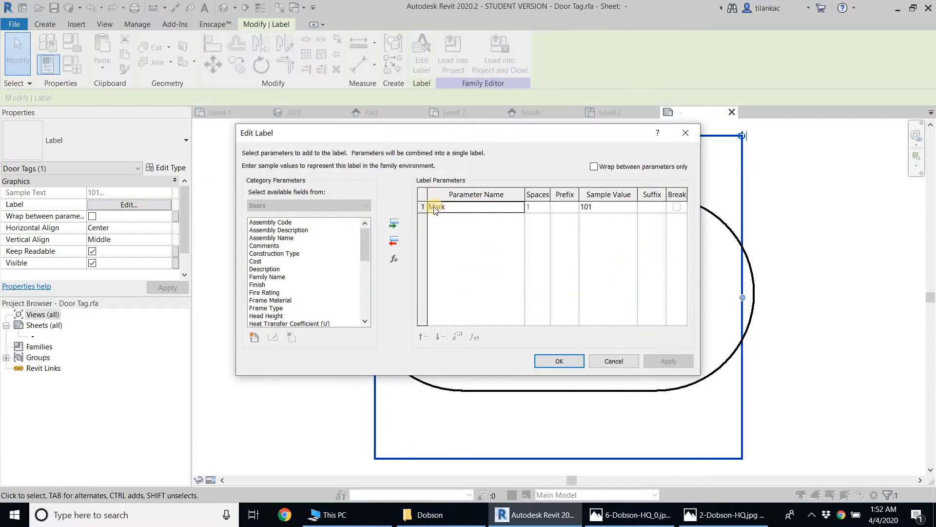
pyautogui.click(394, 243)
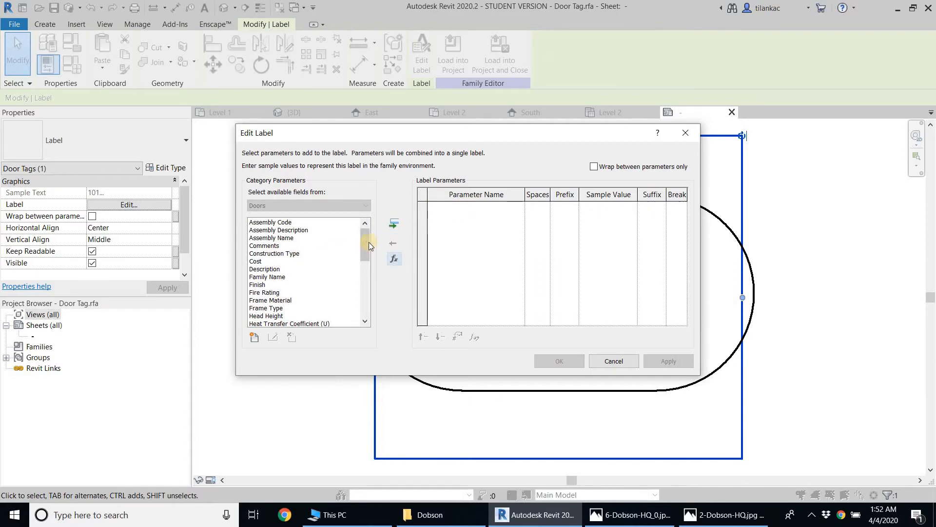
pyautogui.moveTo(369, 242); pyautogui.dragTo(359, 307)
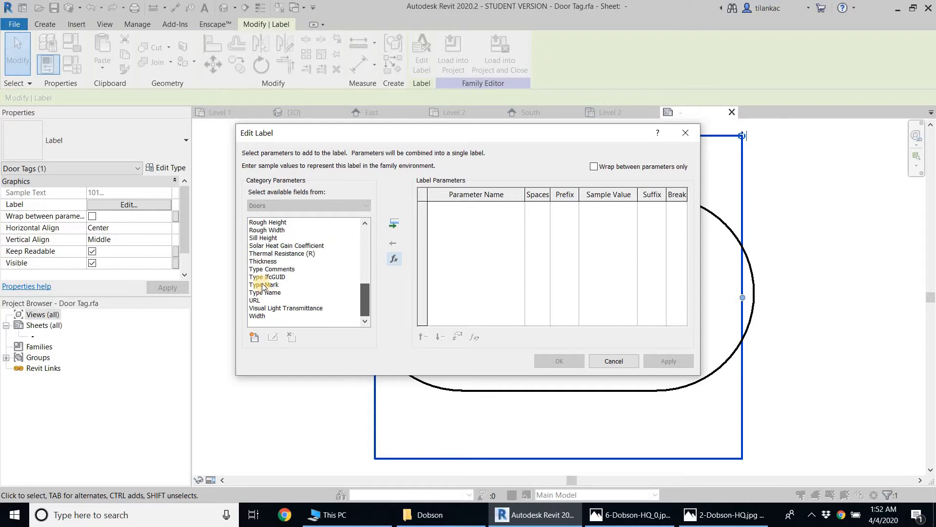
pyautogui.click(263, 284)
pyautogui.click(395, 224)
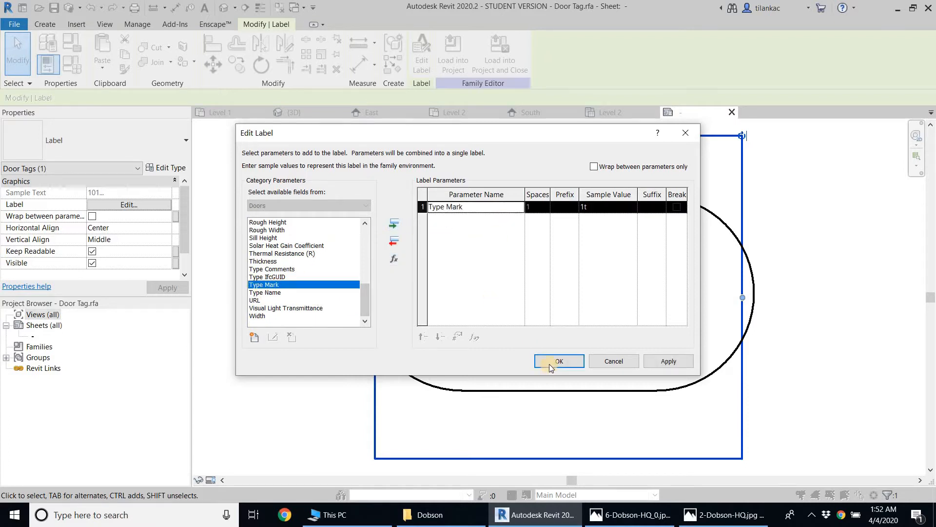
pyautogui.click(550, 364)
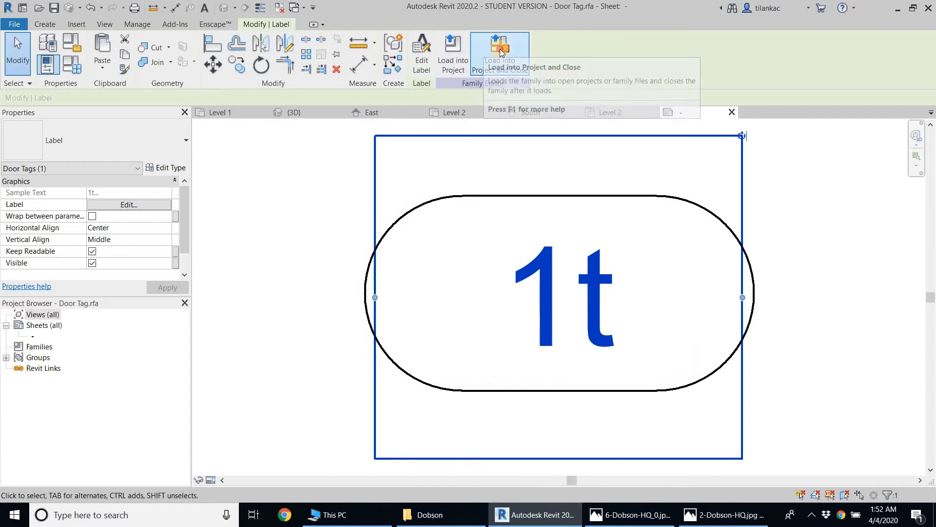
# Load the edited Door Tag into the project and close it without saving, overwriting the existing version and its parameter values
pyautogui.click(503, 53)
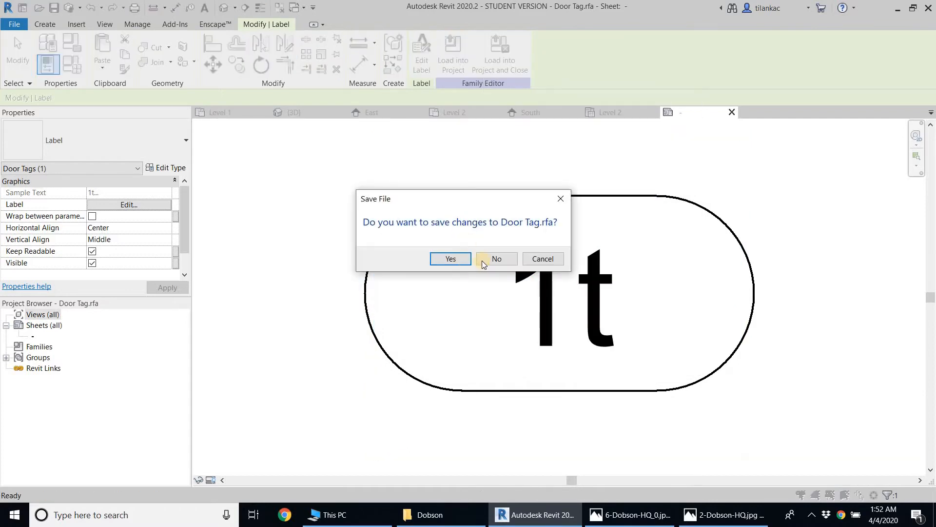
pyautogui.click(485, 262)
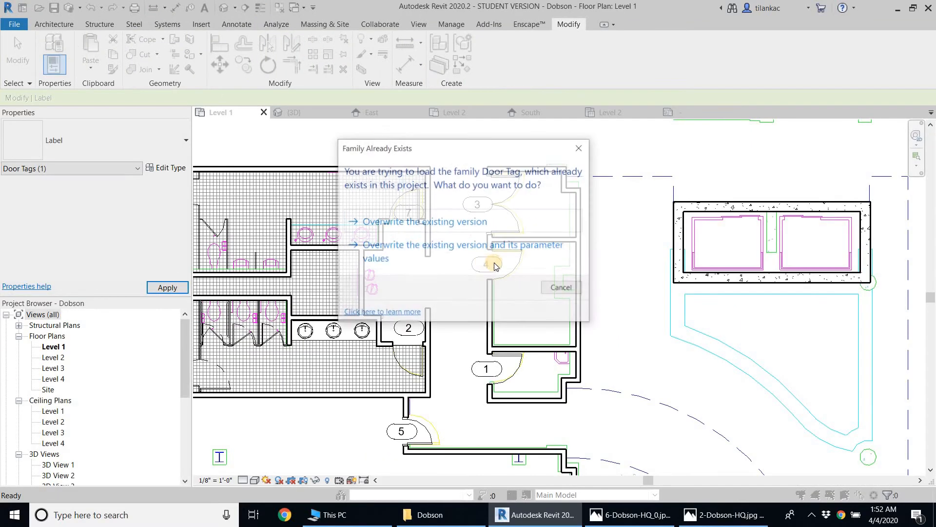
pyautogui.click(447, 249)
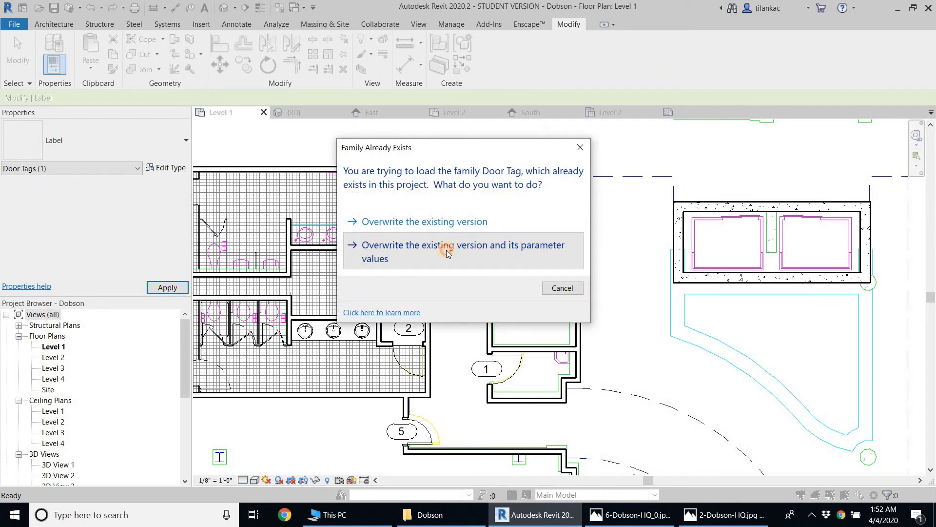
# Move the tag 1 at the double door to just below the upper restroom door
pyautogui.click(472, 303)
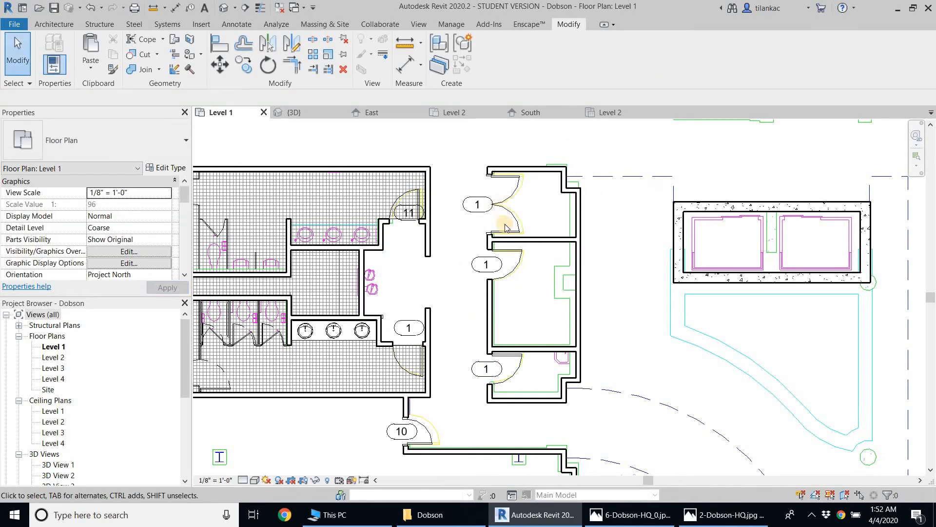
pyautogui.moveTo(472, 303); pyautogui.dragTo(506, 212, button='middle')
pyautogui.moveTo(542, 285); pyautogui.dragTo(583, 364, button='middle')
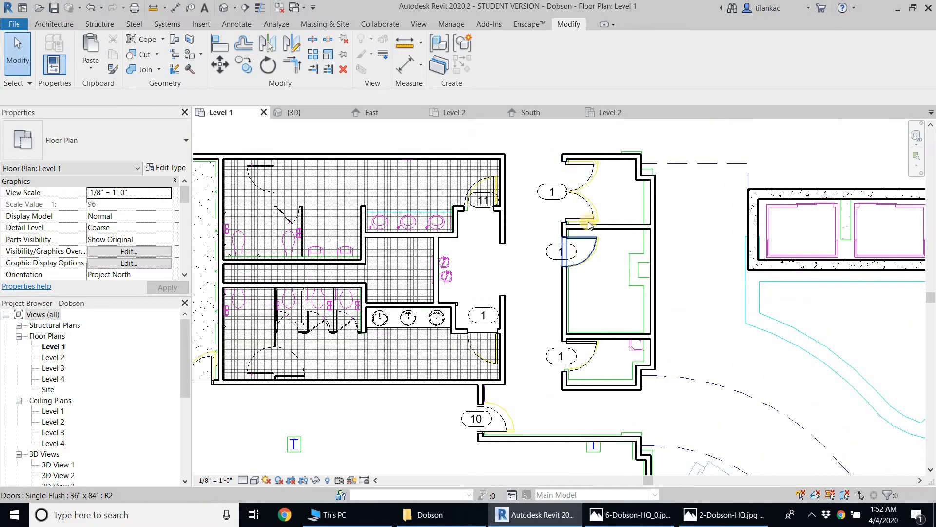
pyautogui.click(568, 200)
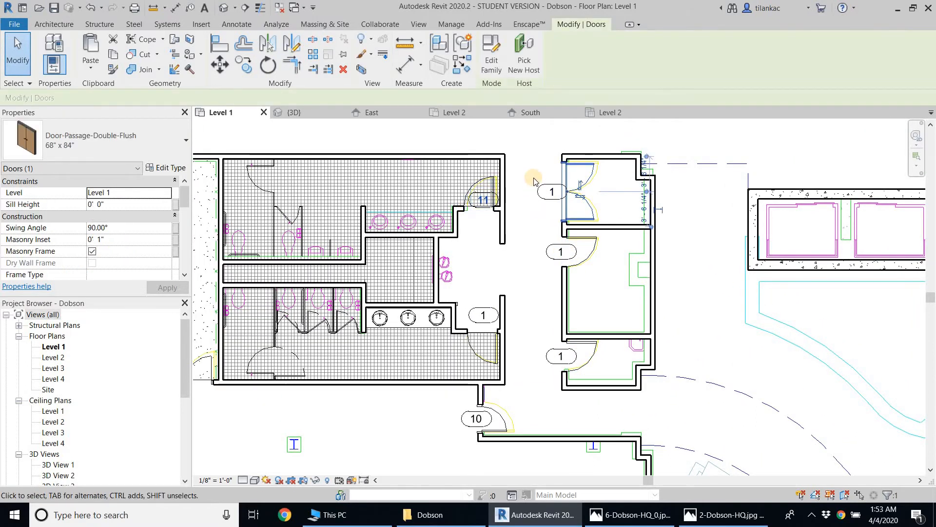
pyautogui.scroll(2, 537, 215)
pyautogui.click(558, 176)
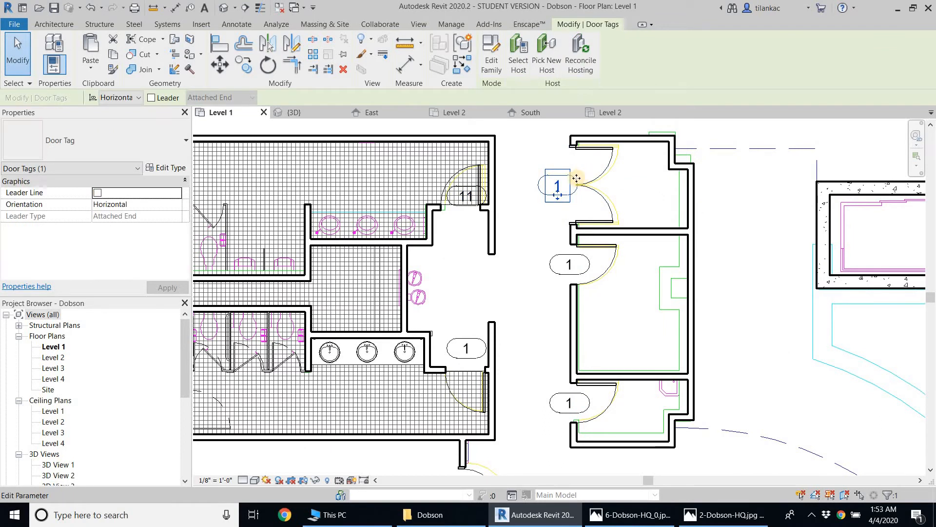
pyautogui.moveTo(454, 229); pyautogui.dragTo(477, 219)
# Move tag 11 from the upper restroom door to the double door across the corridor
pyautogui.click(478, 192)
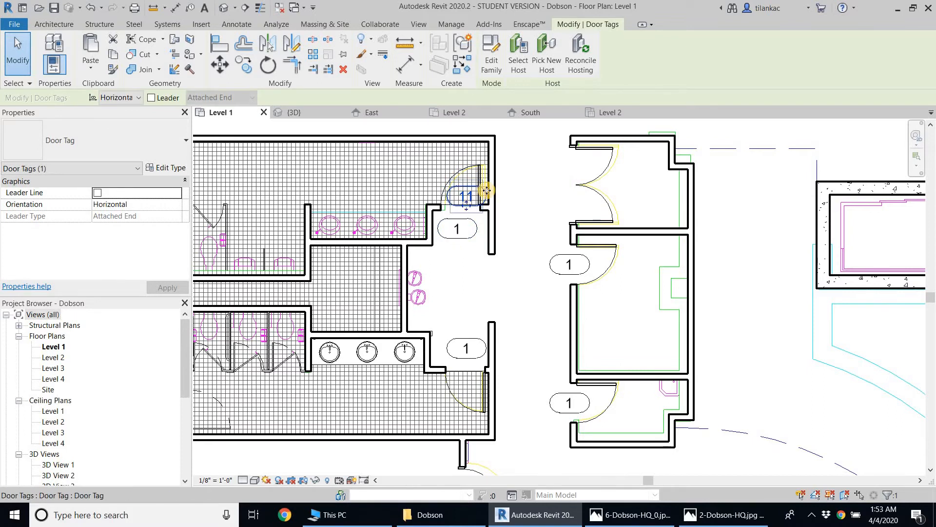
pyautogui.moveTo(489, 191); pyautogui.dragTo(537, 213)
pyautogui.click(536, 214)
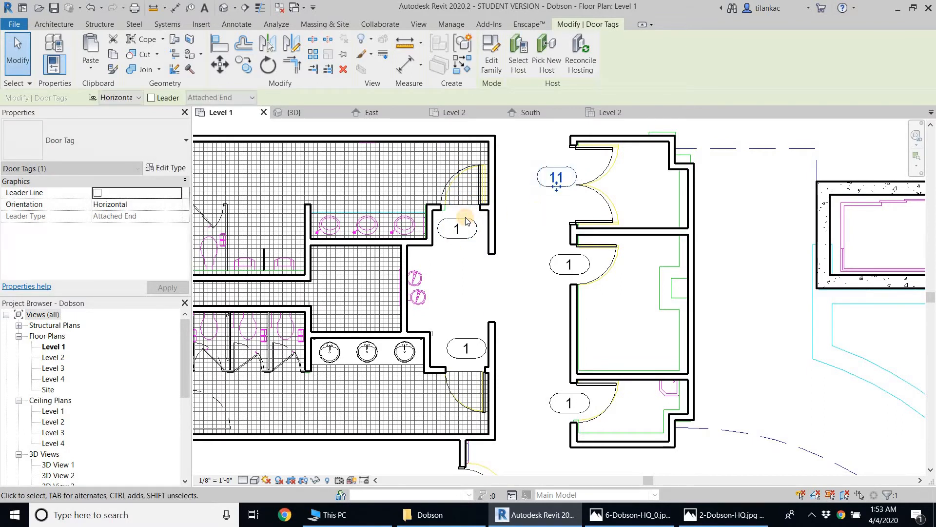
pyautogui.click(470, 222)
pyautogui.click(474, 218)
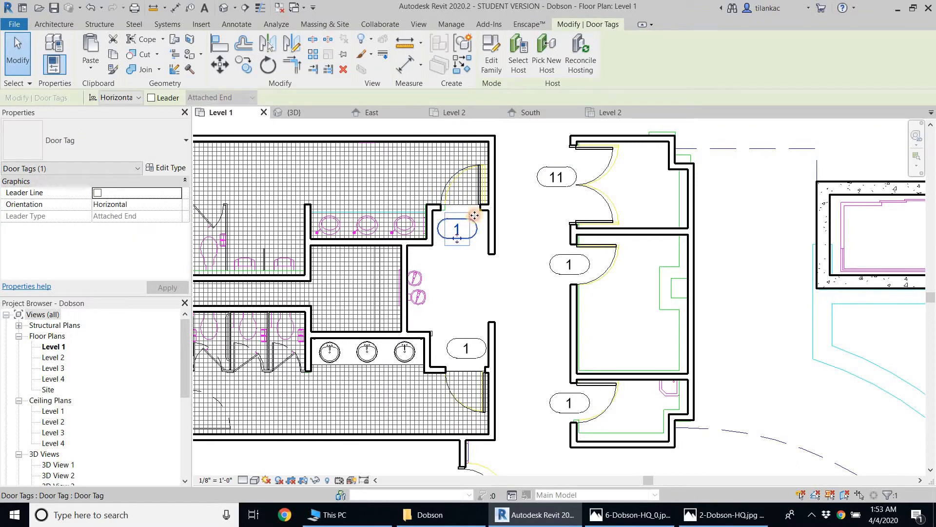
pyautogui.click(532, 207)
# Tag the single door between the stair and the conference room with Tag by Category
pyautogui.scroll(-2, 506, 234)
pyautogui.moveTo(500, 232); pyautogui.dragTo(443, 199, button='middle')
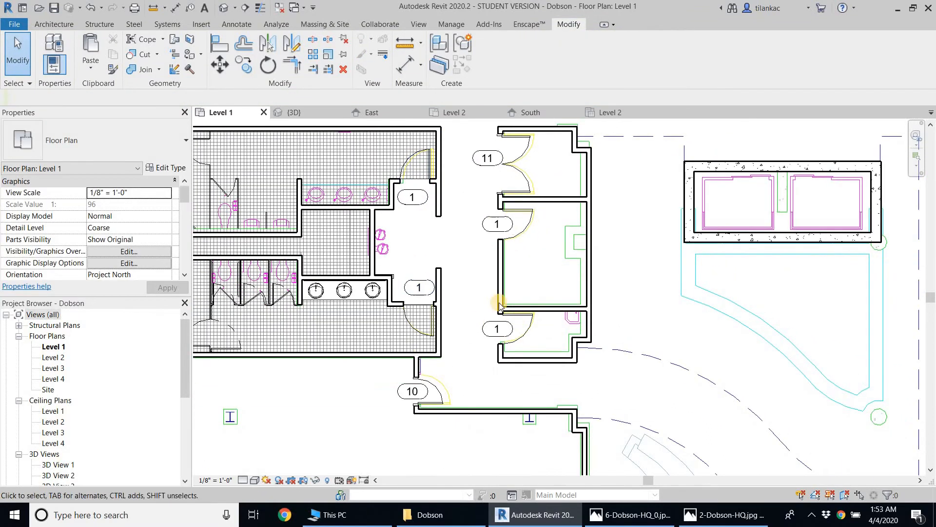
pyautogui.scroll(-2, 574, 316)
pyautogui.moveTo(471, 372); pyautogui.dragTo(524, 363, button='middle')
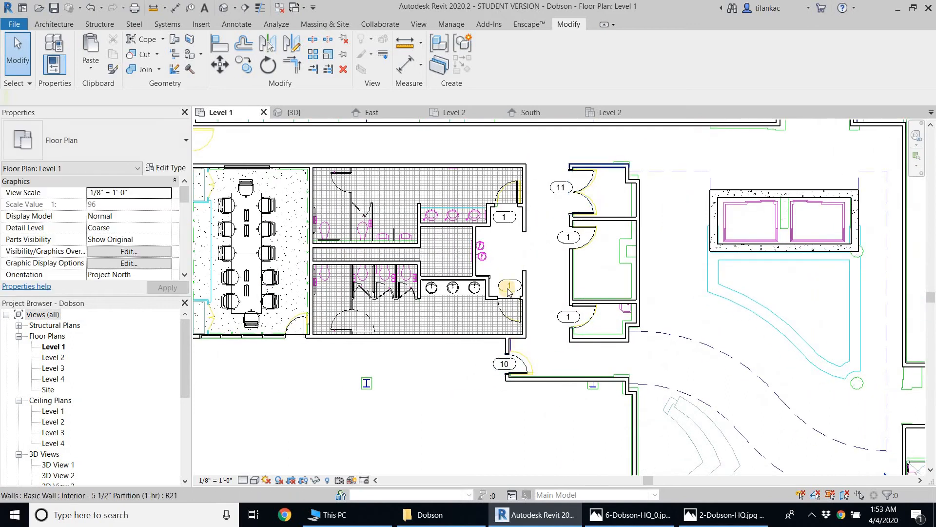
pyautogui.scroll(-1, 566, 327)
pyautogui.moveTo(271, 332); pyautogui.dragTo(298, 309, button='middle')
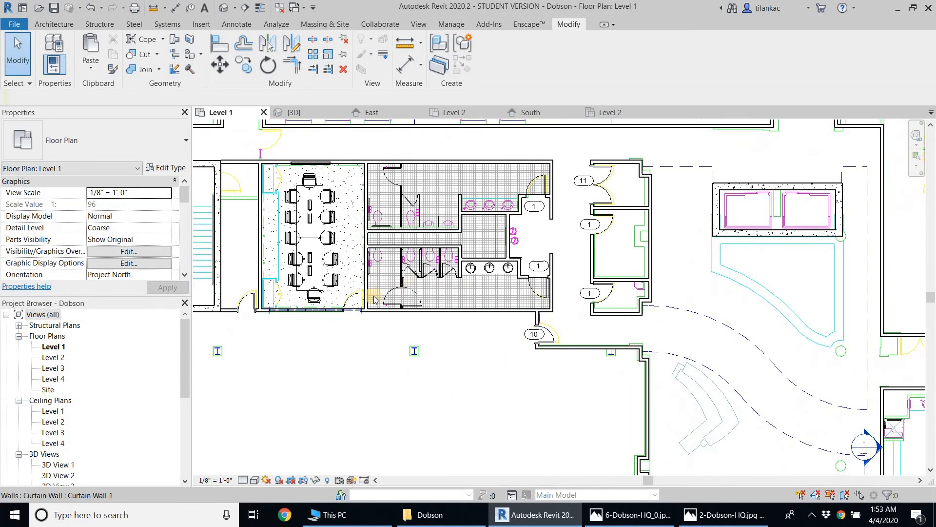
pyautogui.moveTo(242, 346); pyautogui.dragTo(359, 323, button='middle')
pyautogui.moveTo(383, 288); pyautogui.dragTo(348, 327, button='middle')
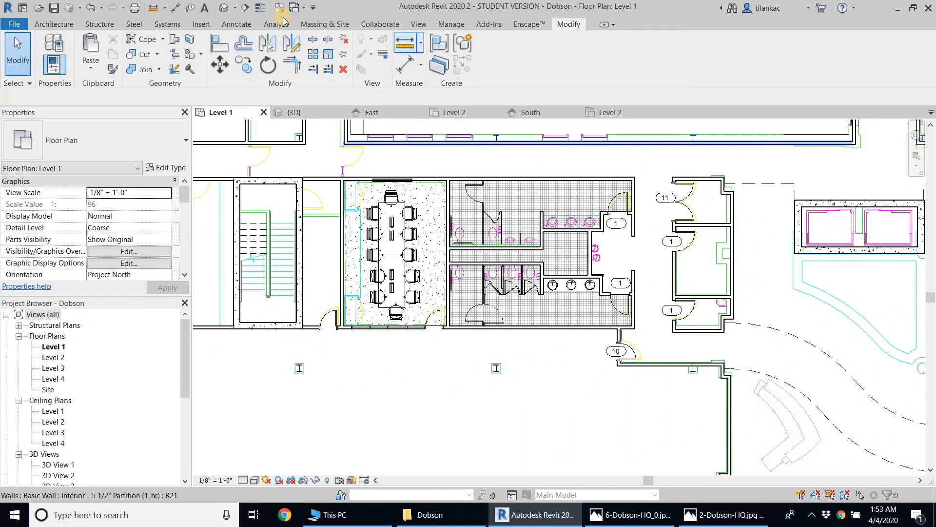
pyautogui.click(229, 26)
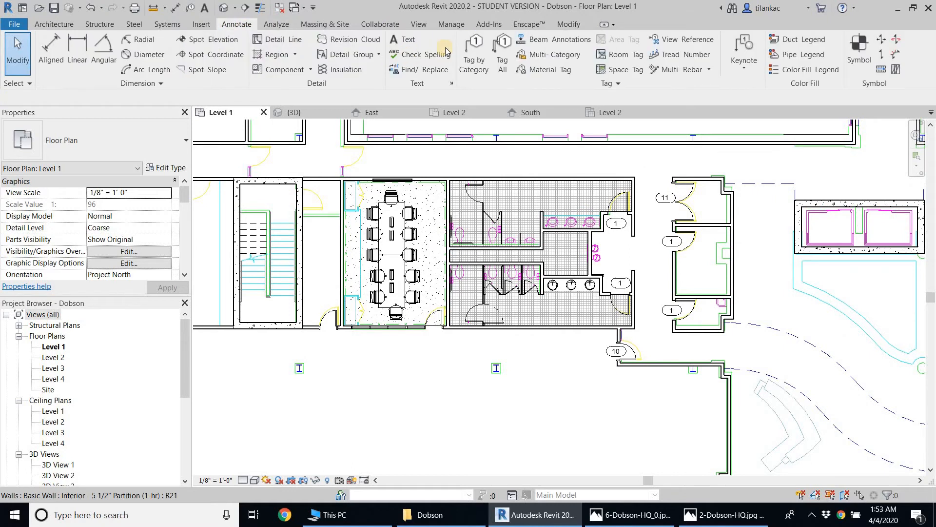
pyautogui.click(474, 55)
pyautogui.scroll(1, 328, 329)
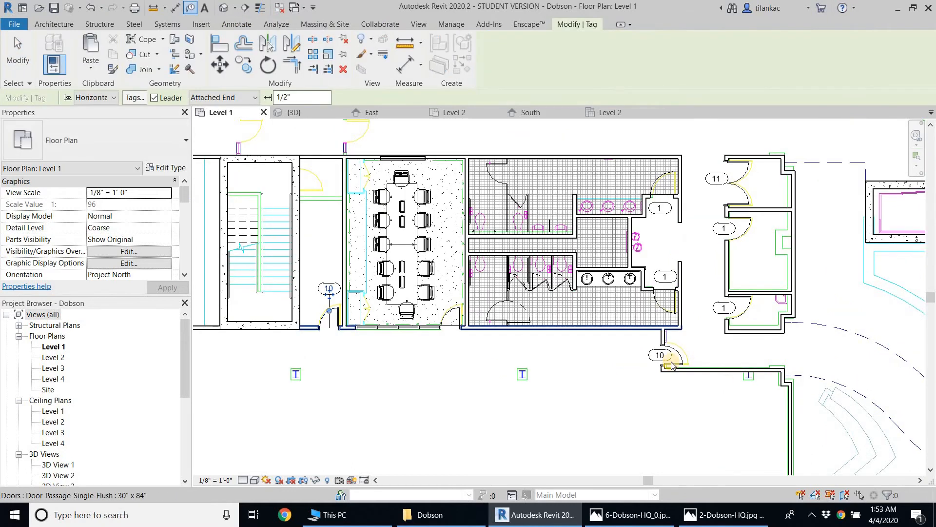
pyautogui.rightClick(306, 217)
pyautogui.click(331, 224)
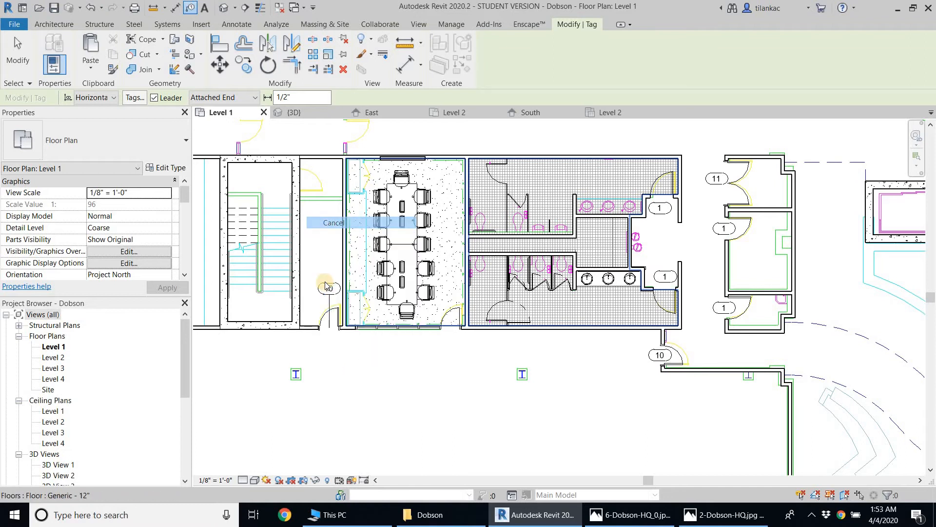
pyautogui.scroll(2, 324, 279)
pyautogui.rightClick(321, 232)
pyautogui.click(318, 288)
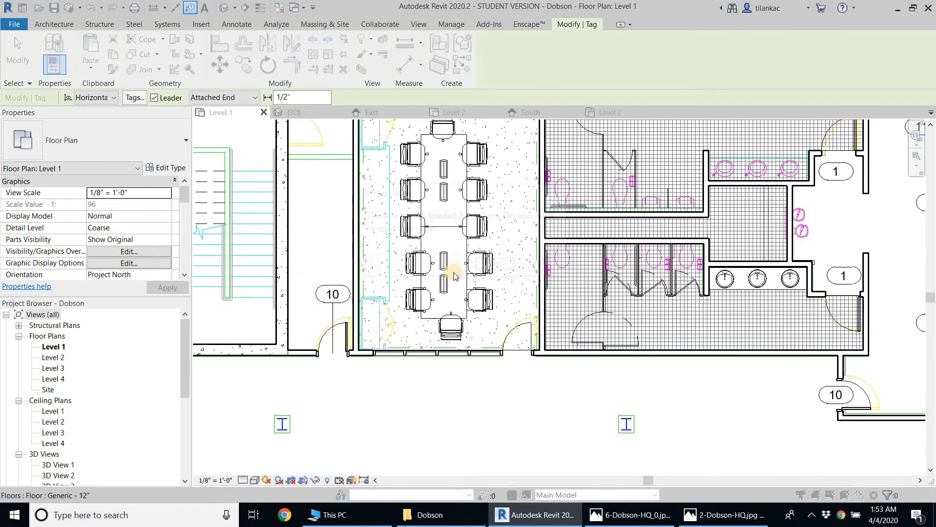
pyautogui.click(318, 249)
pyautogui.click(543, 266)
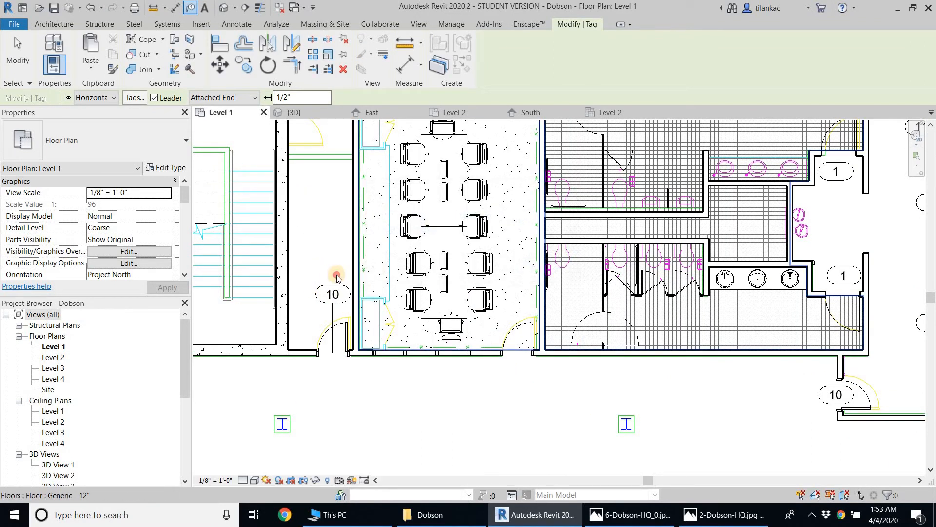
# Remove the leader from the new tag between the stair and conference room and move the tag down onto its door
pyautogui.press('Escape')
pyautogui.click(332, 294)
pyautogui.click(150, 97)
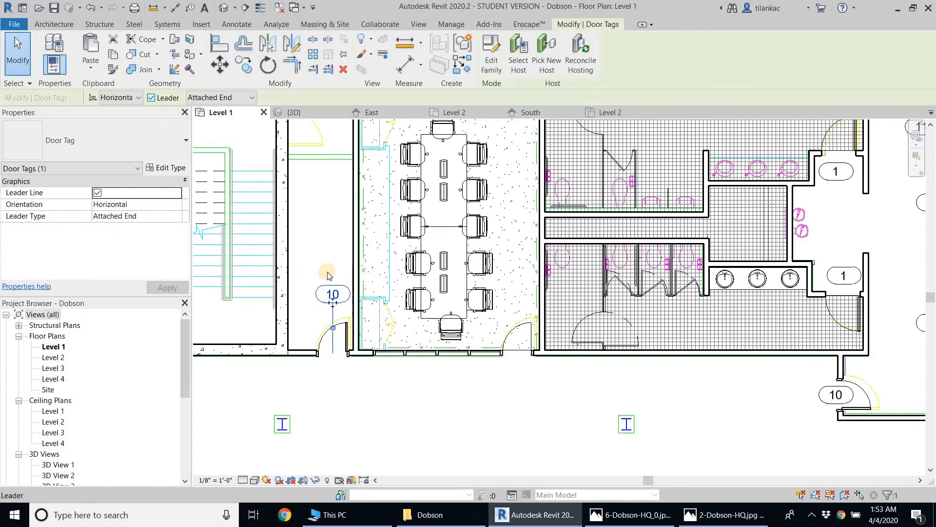
pyautogui.click(324, 273)
pyautogui.click(344, 294)
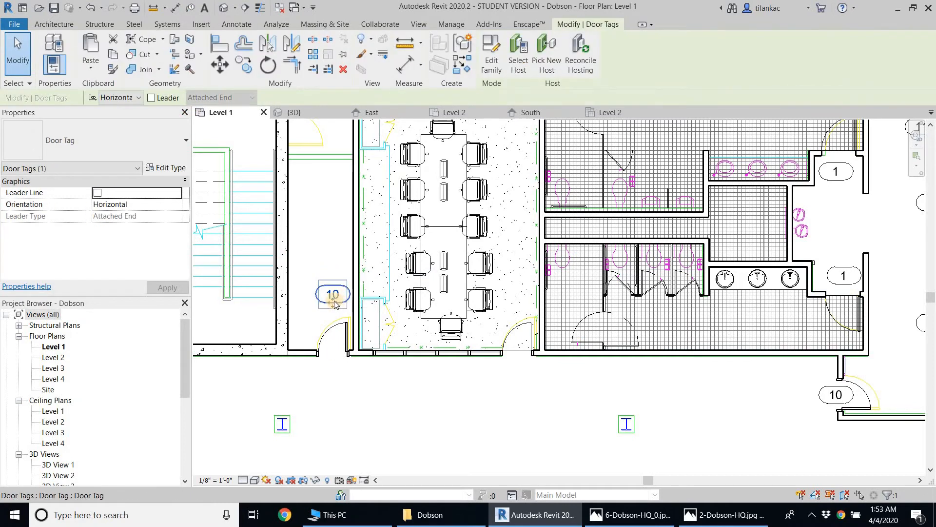
pyautogui.moveTo(346, 296); pyautogui.dragTo(376, 388)
pyautogui.click(376, 389)
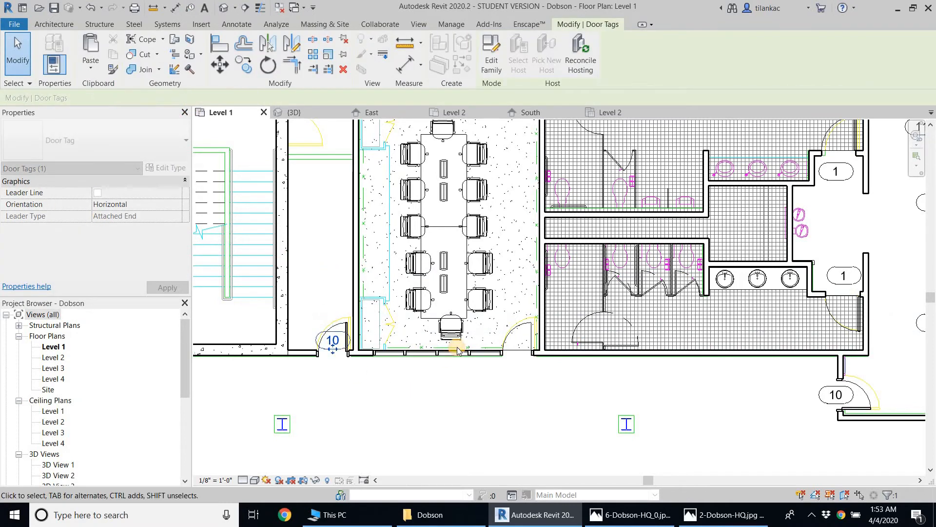
# Locate and select the Schedules/Quantities category in the project's browser tree
pyautogui.scroll(-2, 456, 350)
pyautogui.moveTo(456, 350); pyautogui.dragTo(304, 315, button='middle')
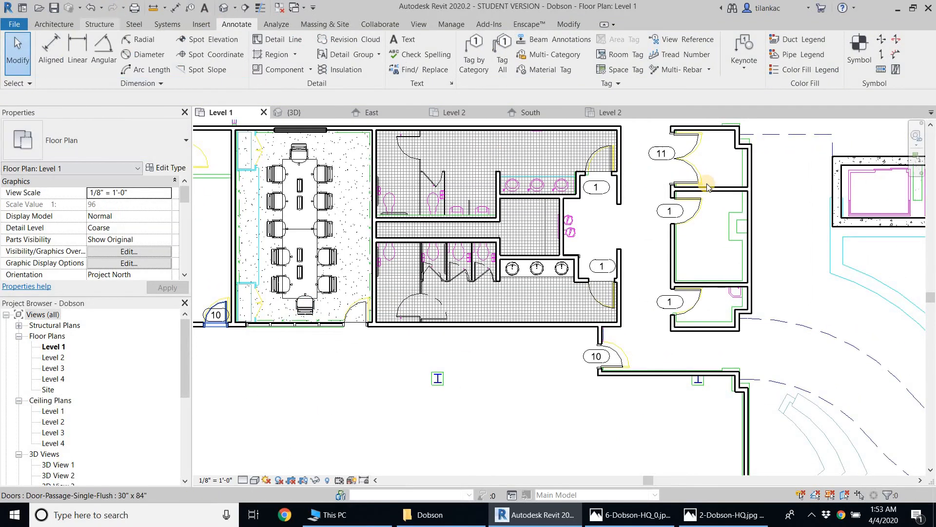
pyautogui.scroll(-2, 702, 185)
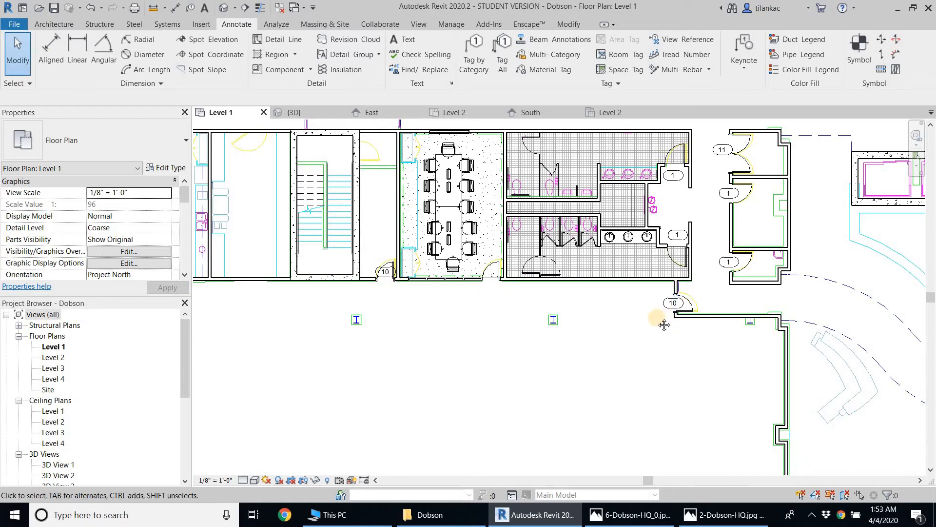
pyautogui.moveTo(663, 320); pyautogui.dragTo(610, 337, button='middle')
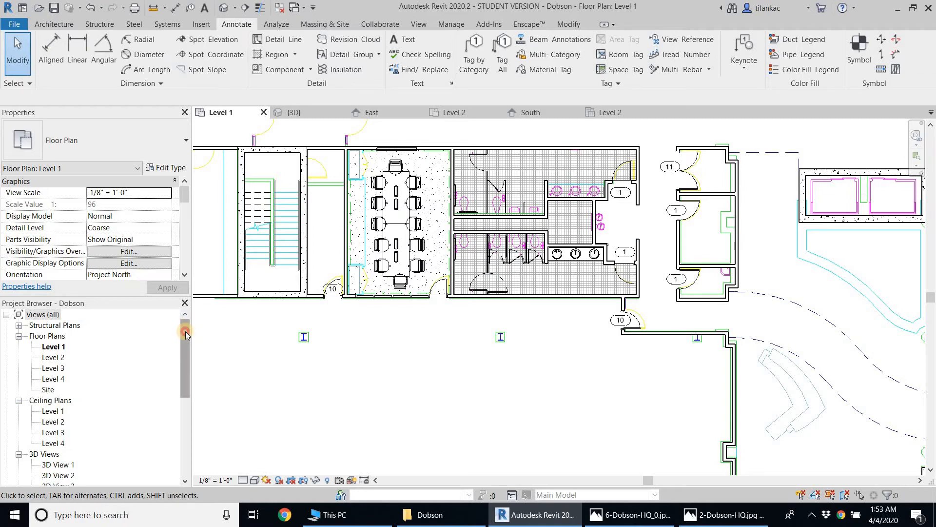
pyautogui.moveTo(186, 332); pyautogui.dragTo(184, 428)
pyautogui.click(30, 433)
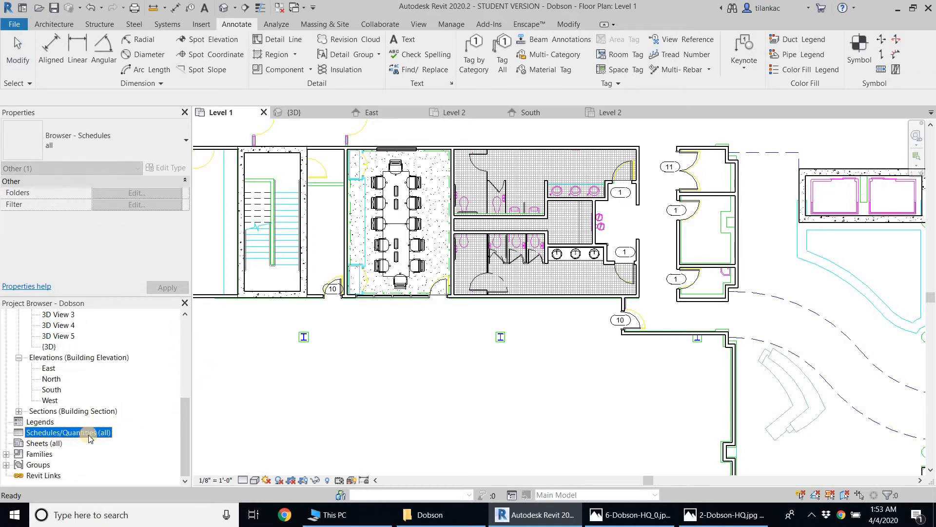
pyautogui.rightClick(89, 434)
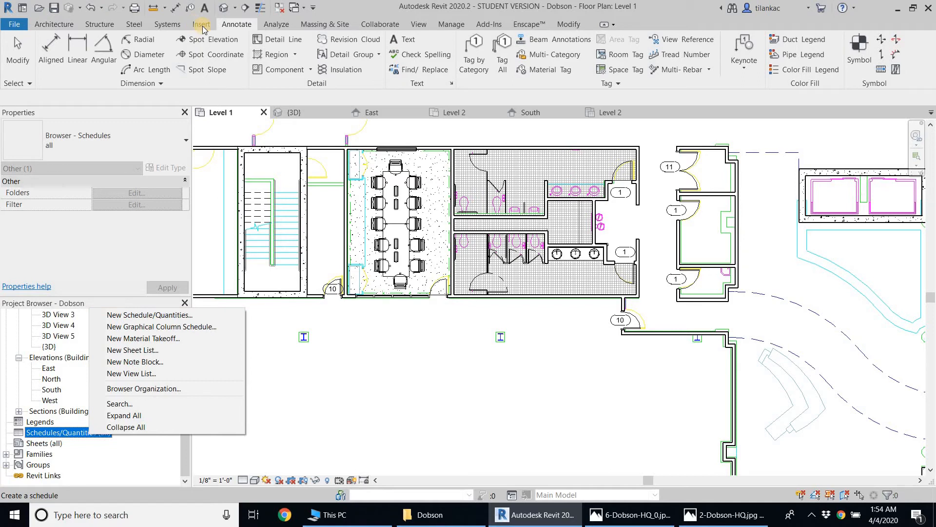
pyautogui.click(423, 28)
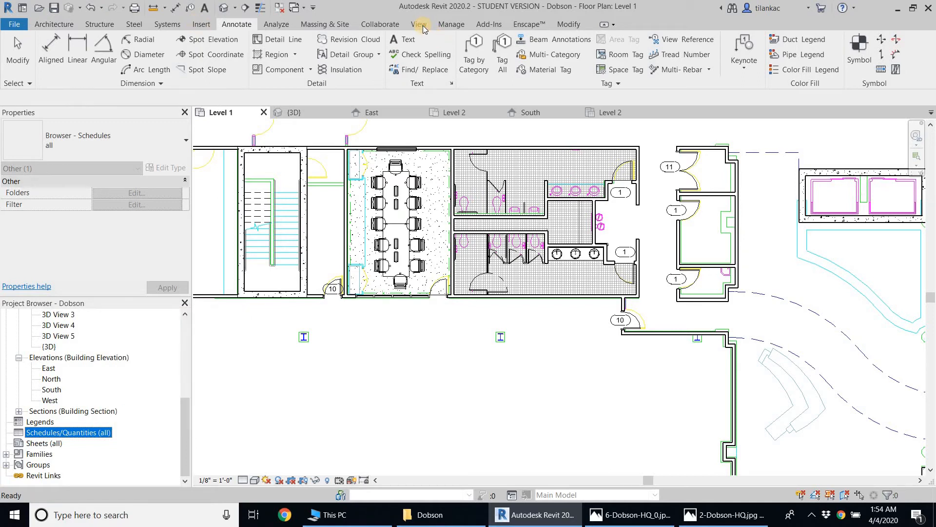
pyautogui.click(420, 25)
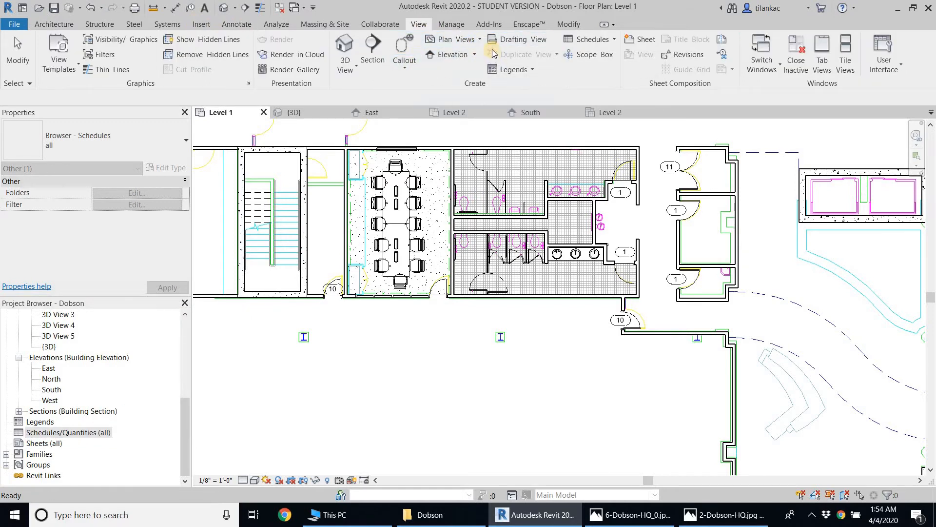
pyautogui.click(607, 40)
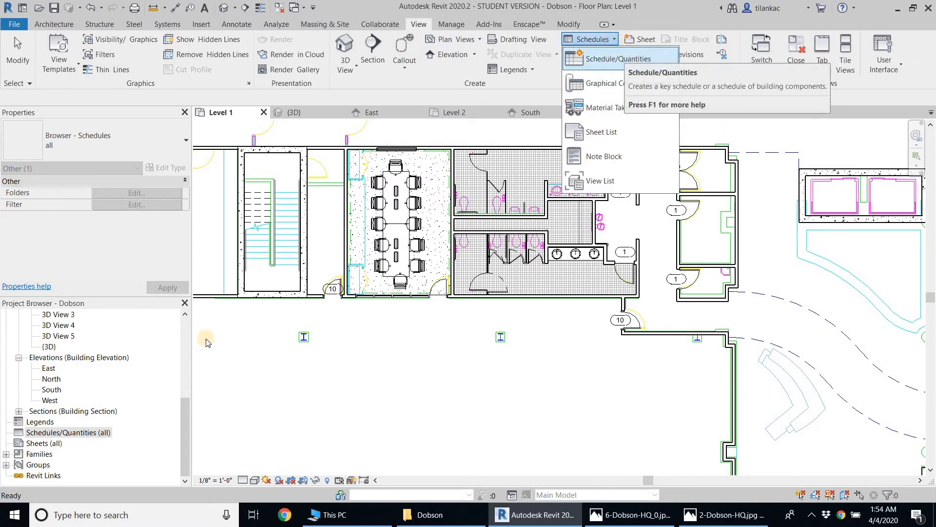
# Create a new schedule of building components for the Doors category in the New Construction phase
pyautogui.click(87, 433)
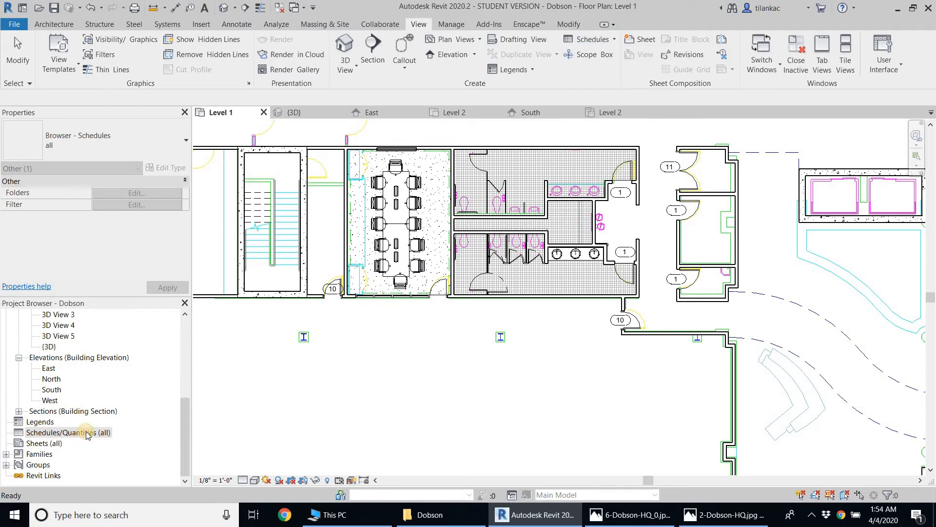
pyautogui.rightClick(87, 433)
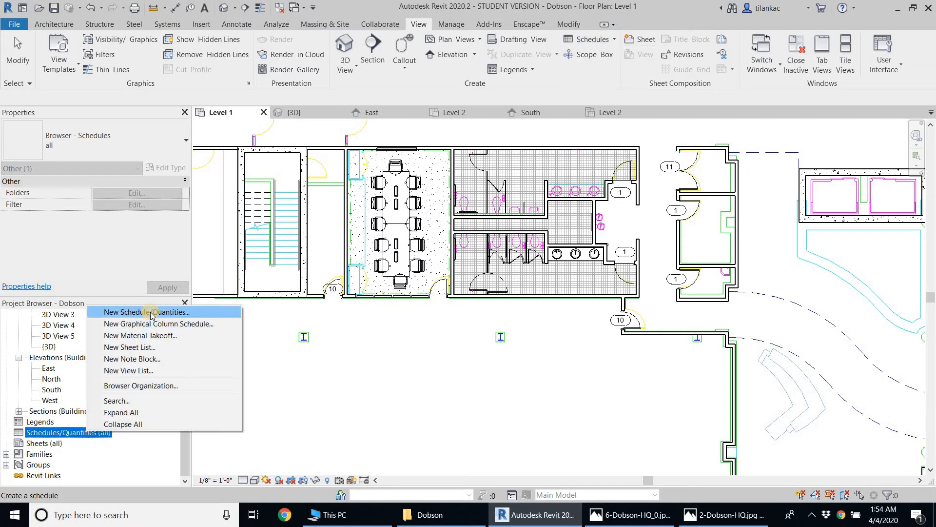
pyautogui.click(150, 312)
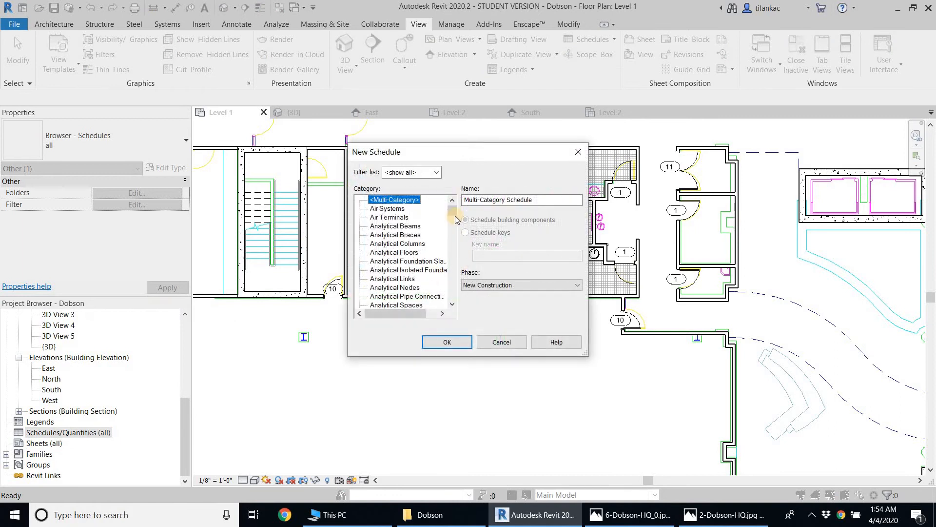
pyautogui.click(453, 227)
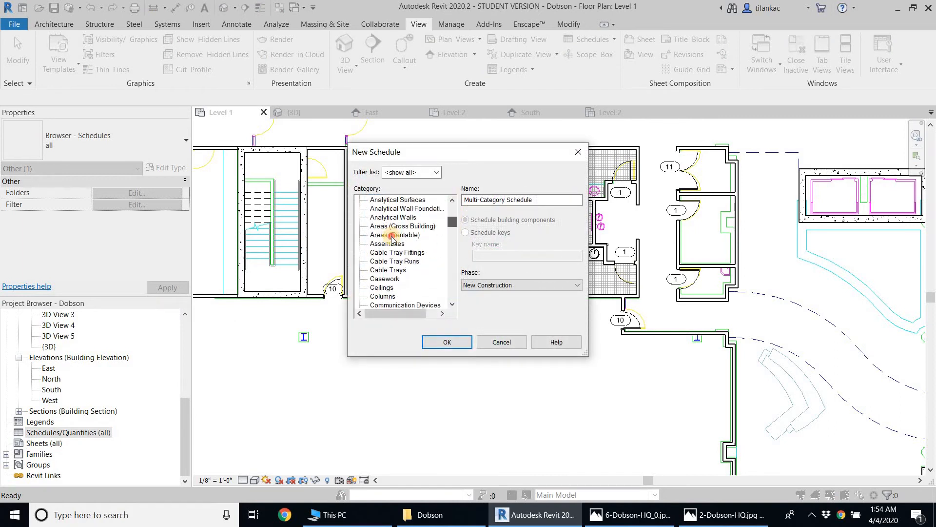
pyautogui.click(391, 236)
pyautogui.press('d')
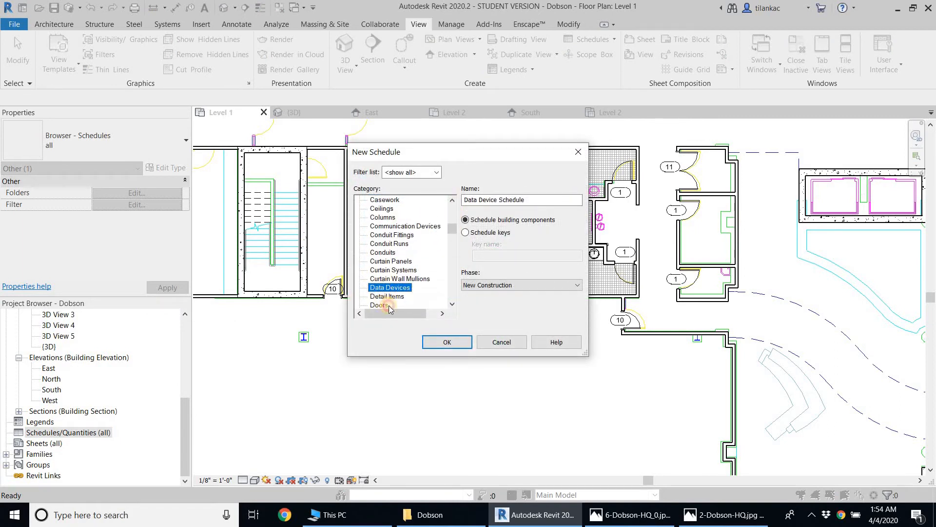
pyautogui.click(389, 305)
pyautogui.click(493, 200)
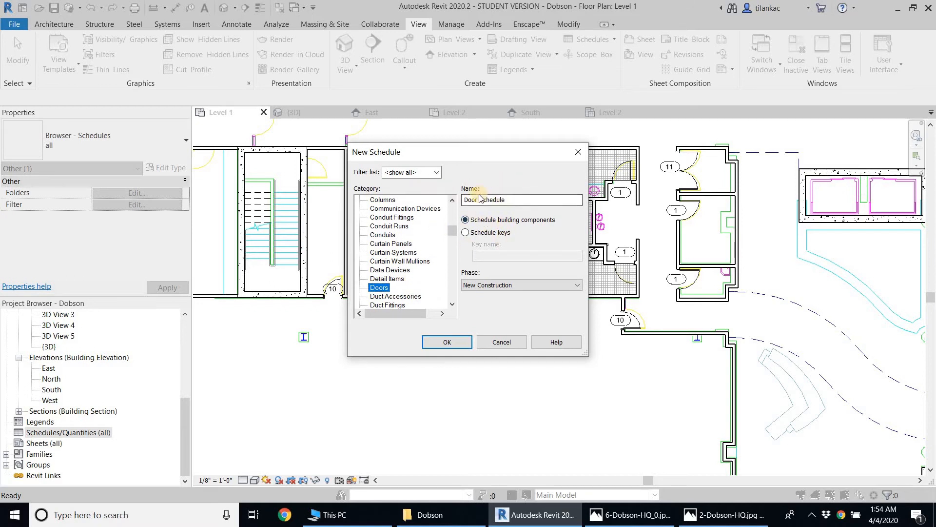
pyautogui.click(447, 342)
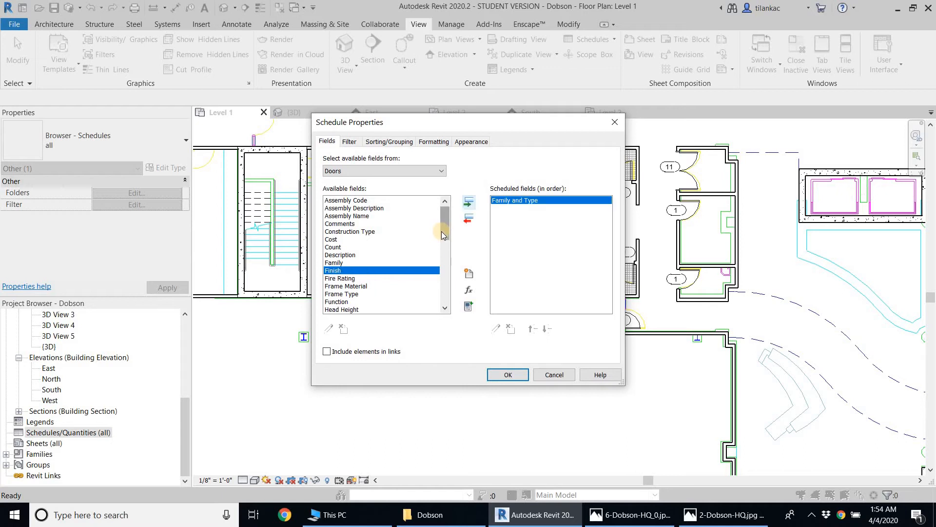
# Add the Height and Width fields to the door schedule's scheduled fields
pyautogui.moveTo(443, 230); pyautogui.dragTo(443, 236)
pyautogui.click(348, 285)
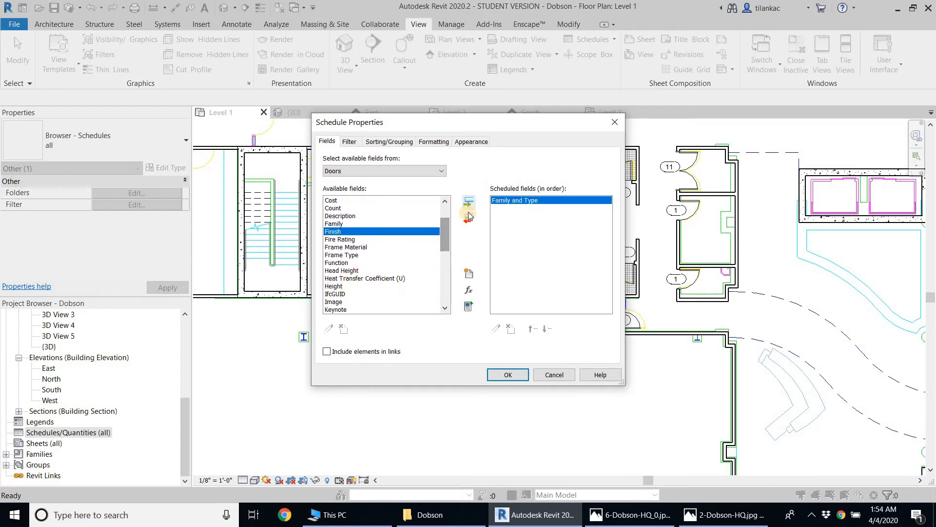
pyautogui.click(472, 201)
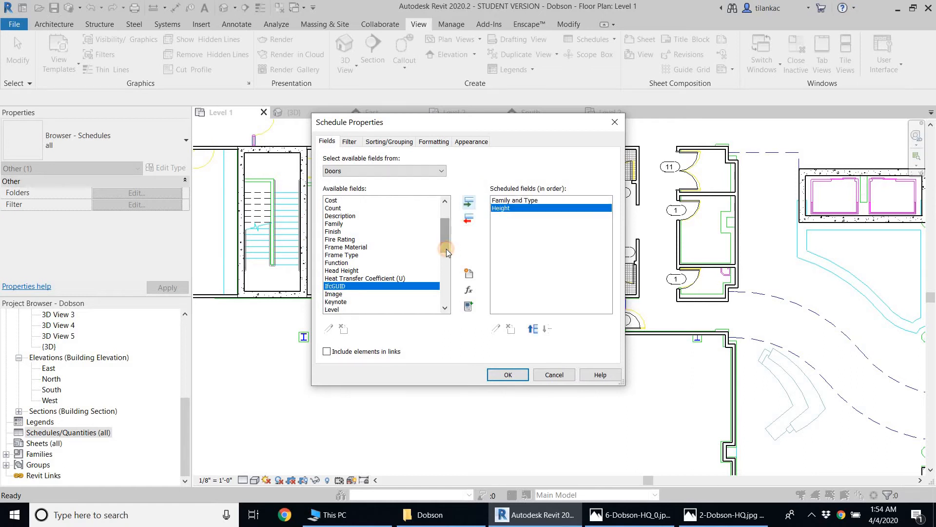
pyautogui.moveTo(447, 249); pyautogui.dragTo(444, 307)
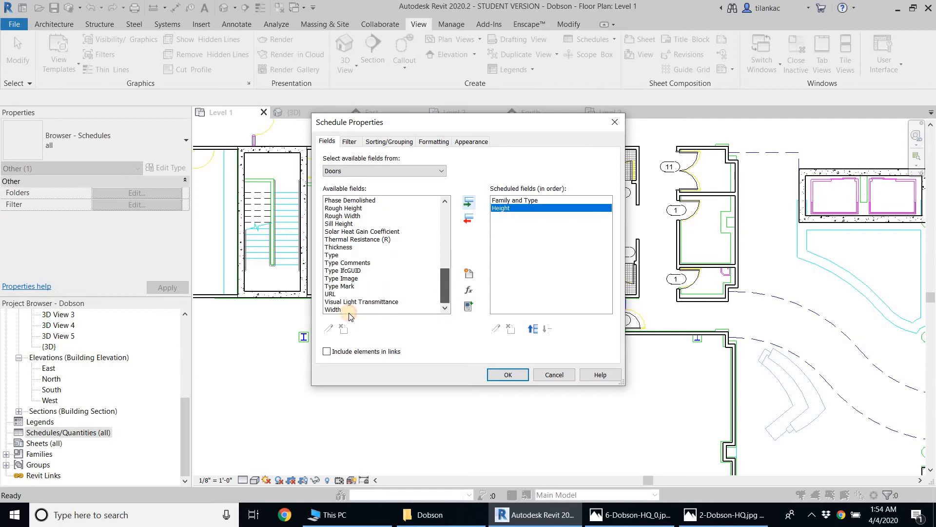
pyautogui.click(424, 309)
pyautogui.click(468, 202)
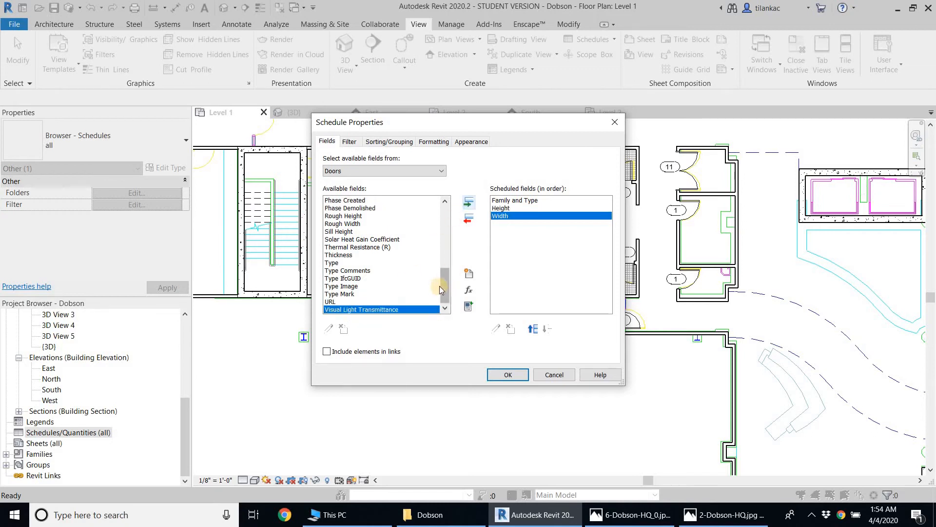
# Add the Type Mark field to the door schedule and move it up to first place in the field order
pyautogui.click(437, 286)
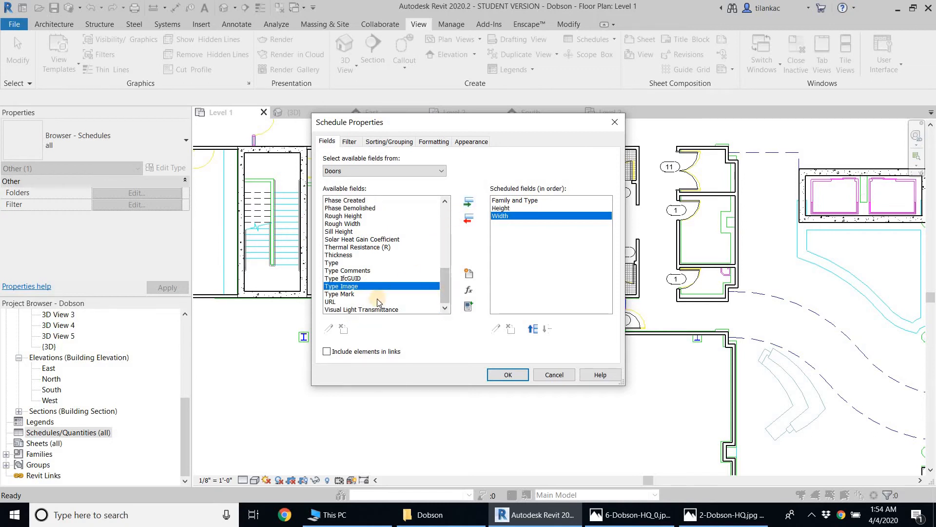
pyautogui.click(428, 294)
pyautogui.click(470, 202)
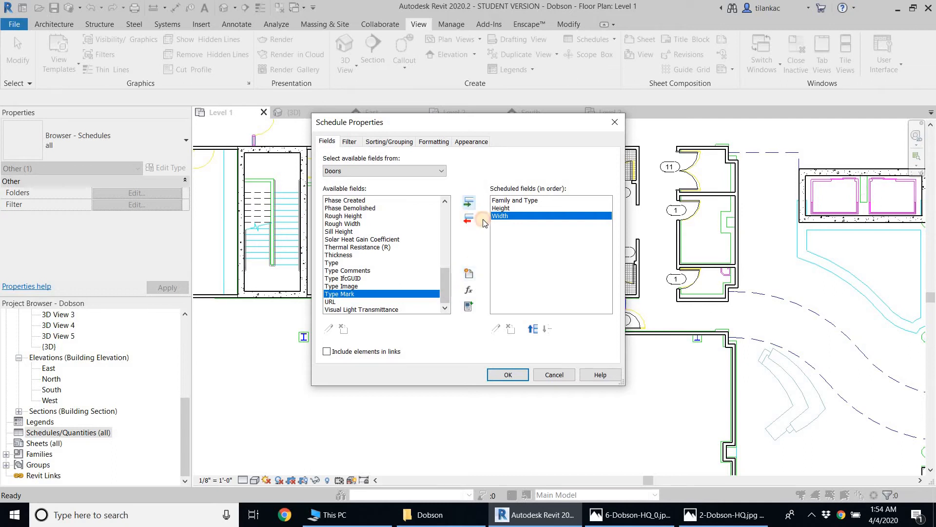
pyautogui.click(531, 329)
pyautogui.click(532, 329)
pyautogui.click(532, 329)
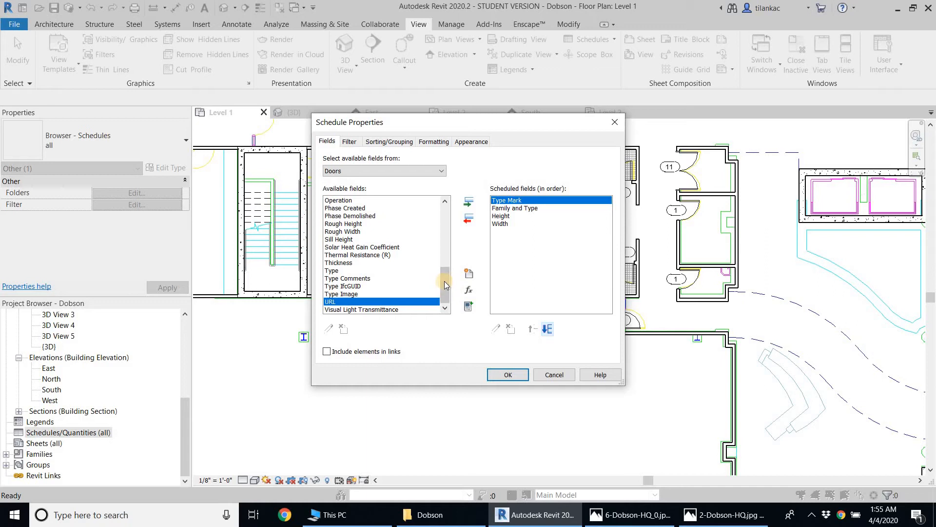
# Add the Count field, move it below Width as the last scheduled field, and create the door schedule
pyautogui.moveTo(443, 280); pyautogui.dragTo(434, 217)
pyautogui.click(361, 231)
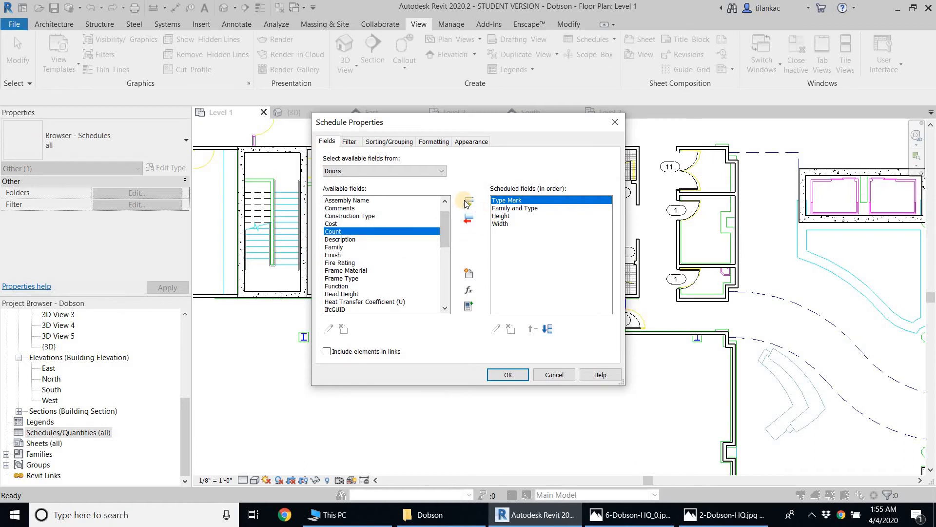
pyautogui.click(466, 203)
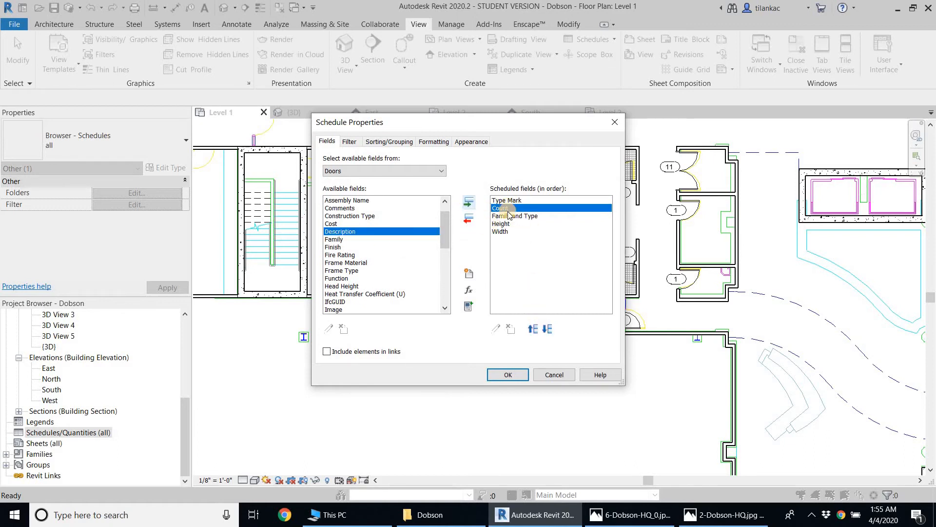
pyautogui.click(548, 330)
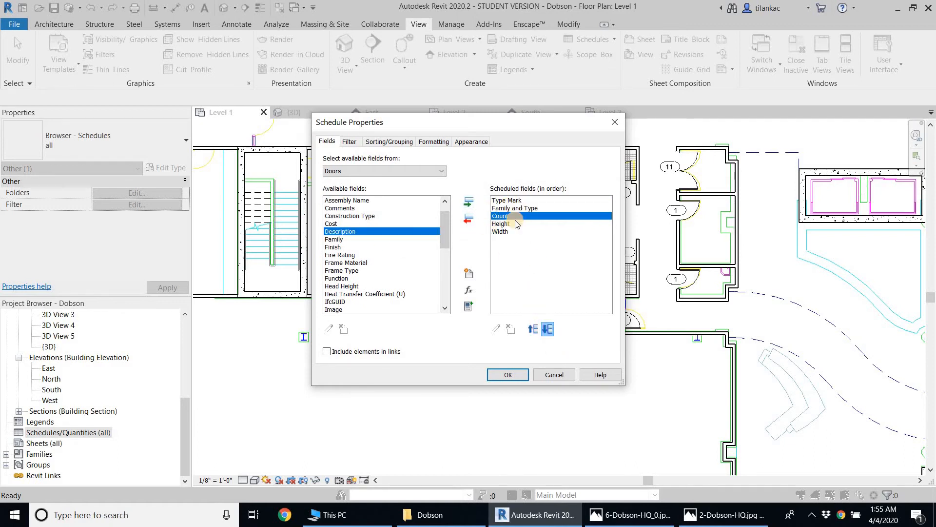
pyautogui.click(548, 330)
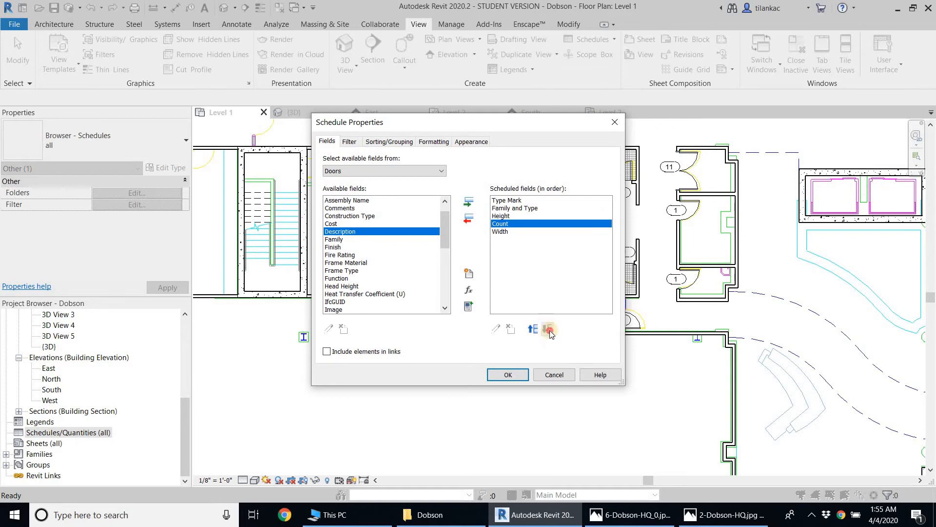
pyautogui.click(548, 330)
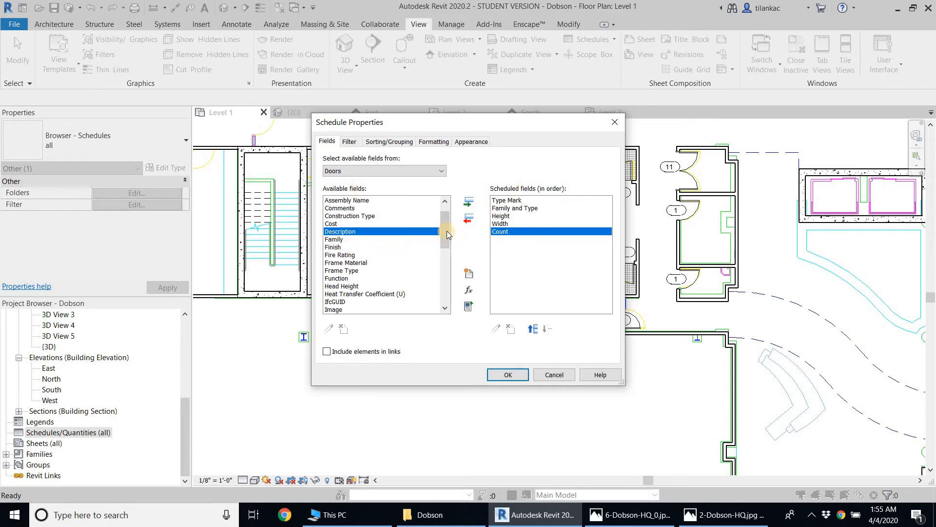
pyautogui.moveTo(447, 230); pyautogui.dragTo(446, 208)
pyautogui.click(334, 248)
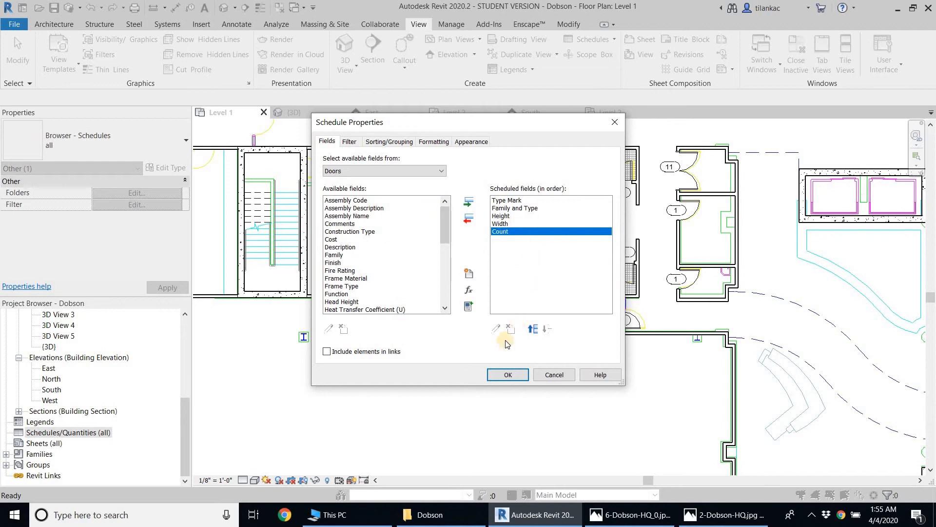
pyautogui.click(506, 375)
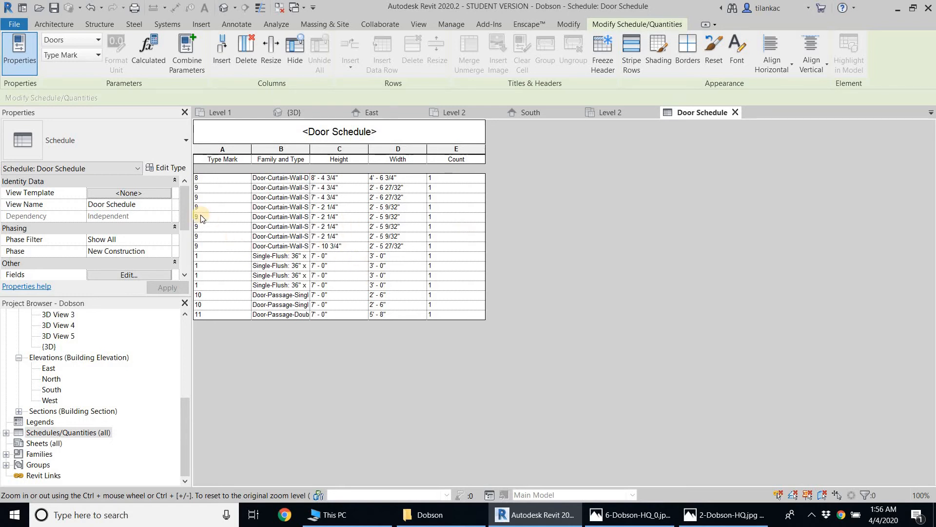
# Sort the door schedule by Type Mark in ascending order and turn off itemizing every instance
pyautogui.moveTo(185, 207); pyautogui.dragTo(186, 251)
pyautogui.click(210, 195)
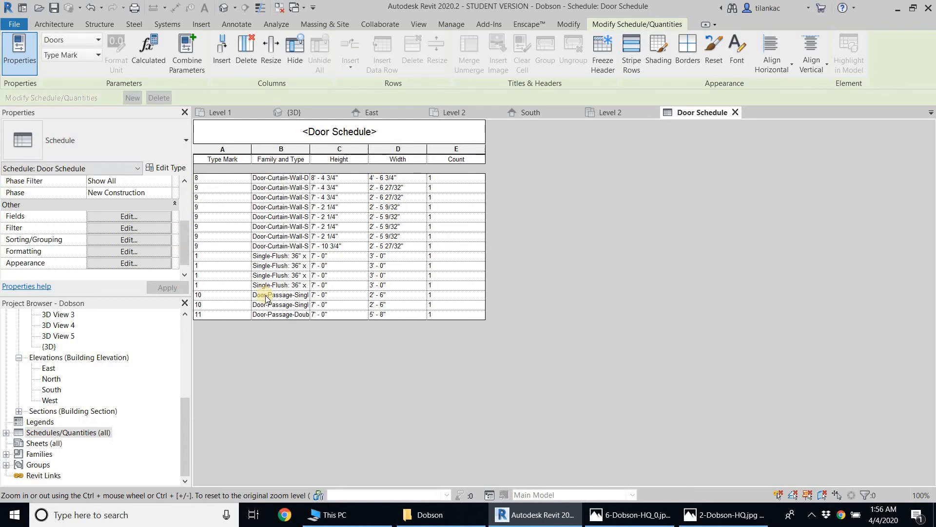
pyautogui.click(129, 240)
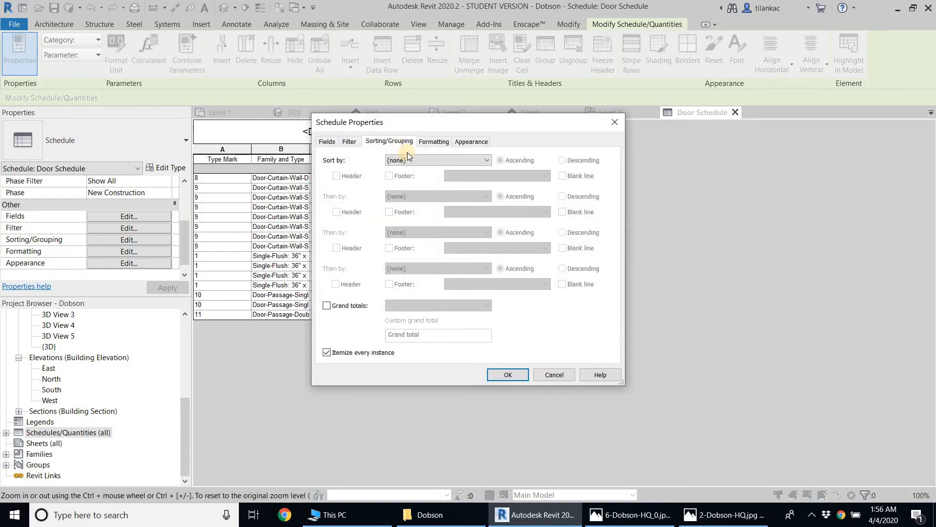
pyautogui.click(427, 163)
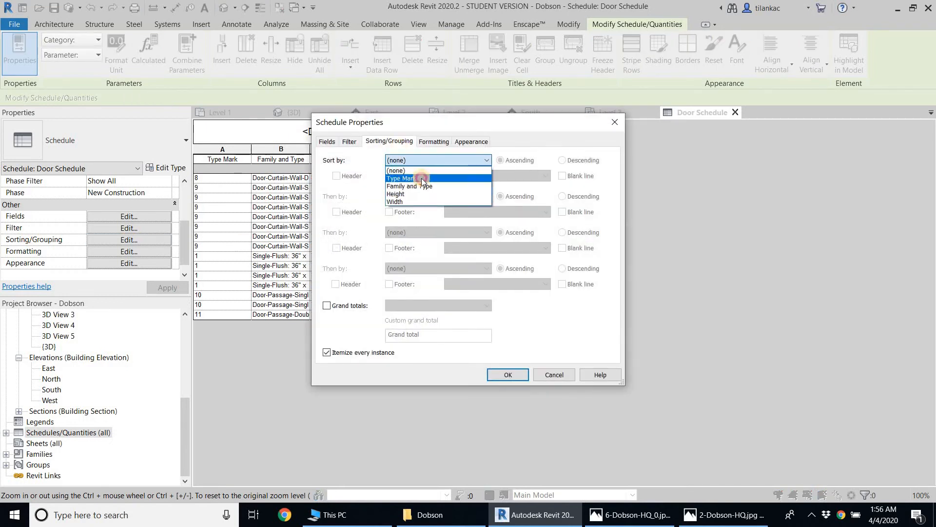
pyautogui.click(421, 179)
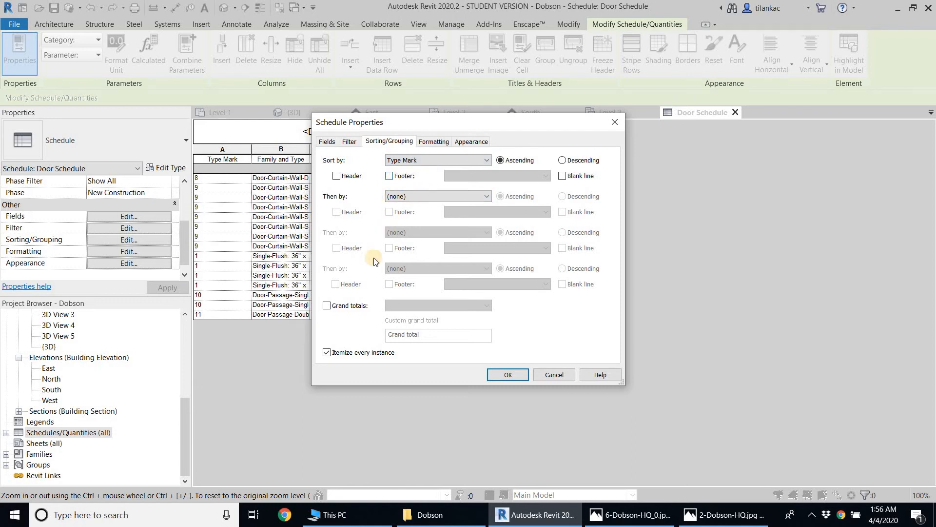
pyautogui.click(326, 352)
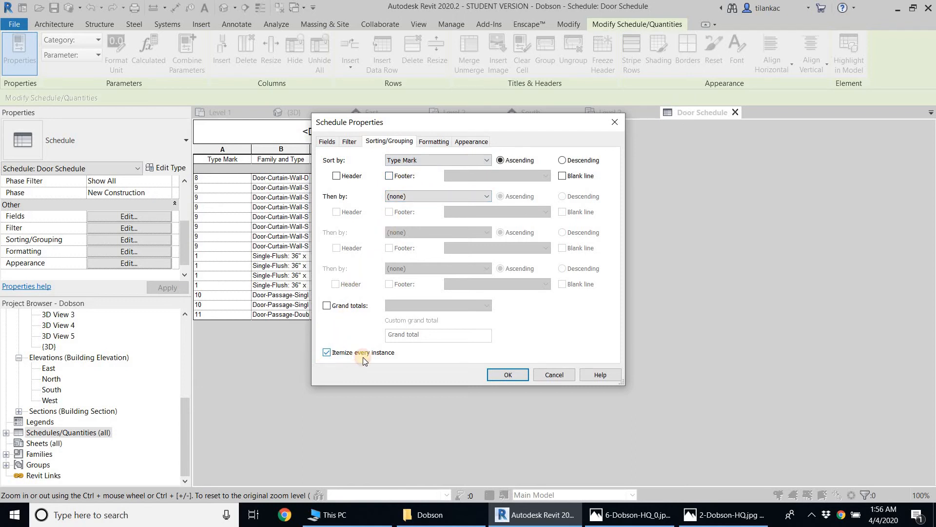
pyautogui.click(506, 374)
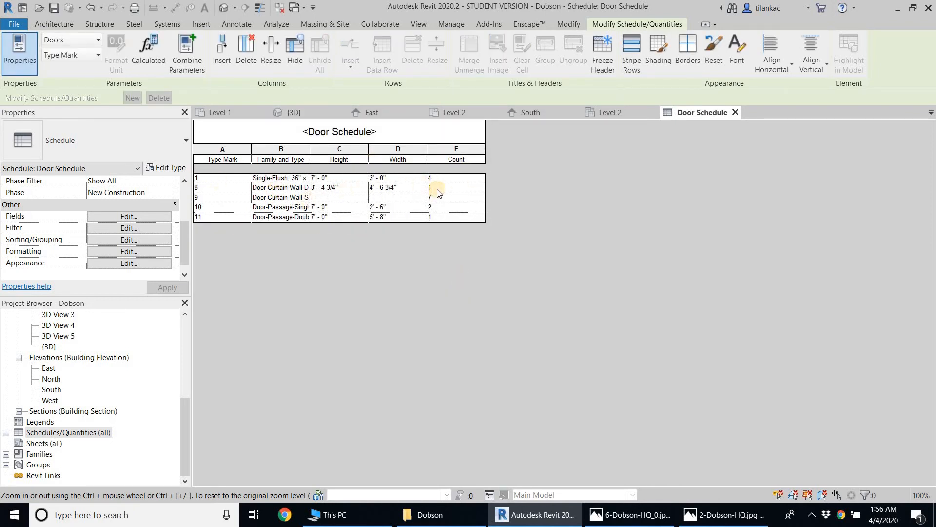
# Set the type marks in the schedule to D1 for the Single-Flush door and D2 for the double curtain wall door
pyautogui.click(216, 179)
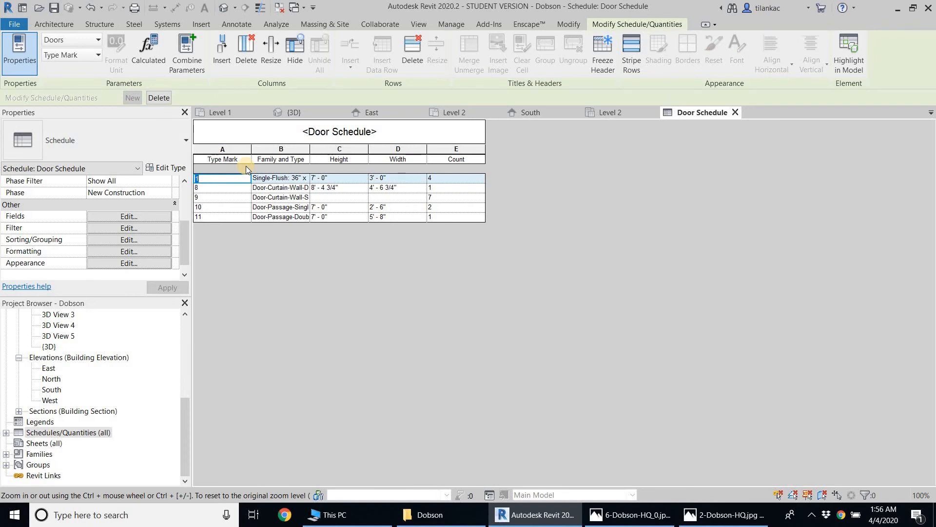
pyautogui.write('D1')
pyautogui.click(230, 187)
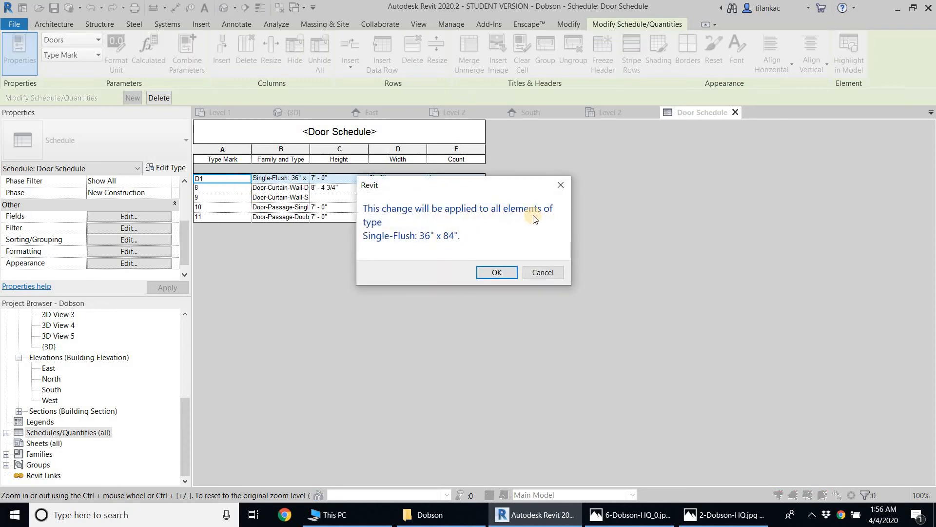
pyautogui.click(501, 273)
pyautogui.click(217, 176)
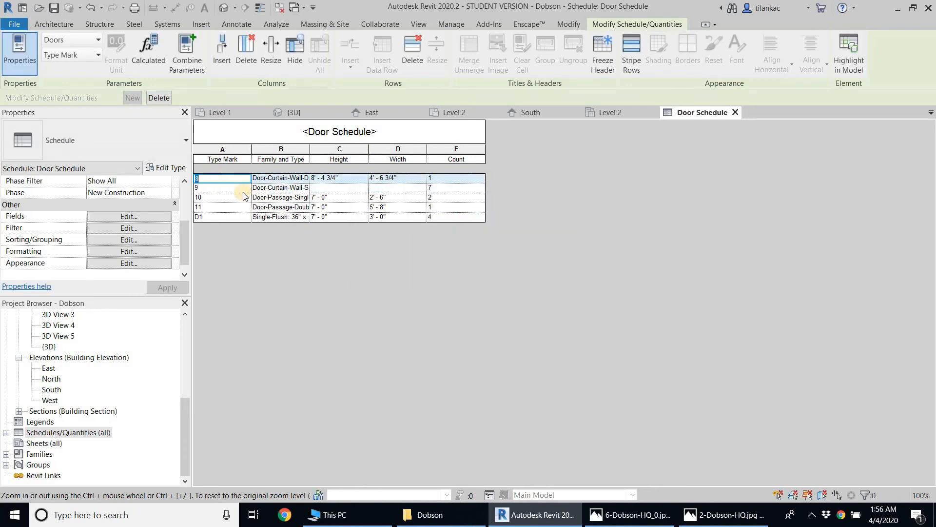
pyautogui.write('D2')
pyautogui.press('Return')
pyautogui.press('Return')
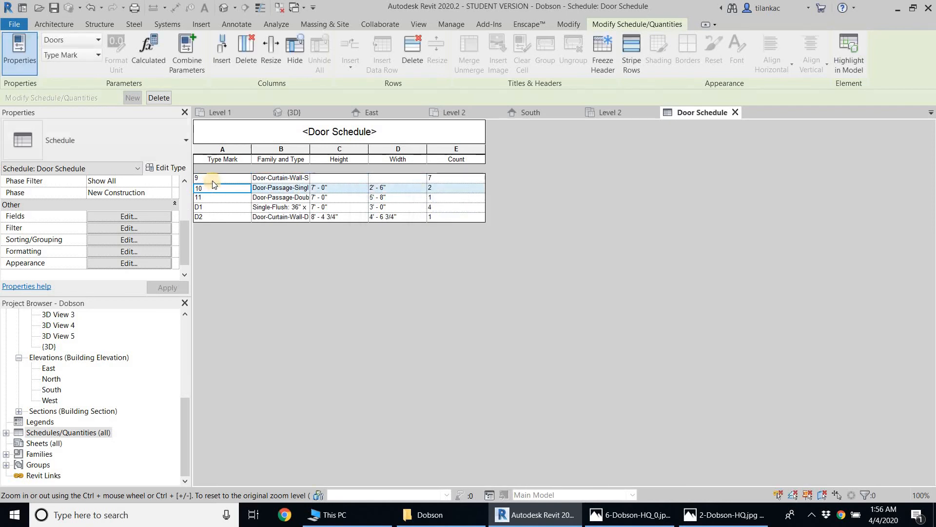
# Set the type mark of the Door-Curtain-Wall-Single-Glass type to D3 and apply it to all elements of that type
pyautogui.click(212, 181)
pyautogui.write('D3')
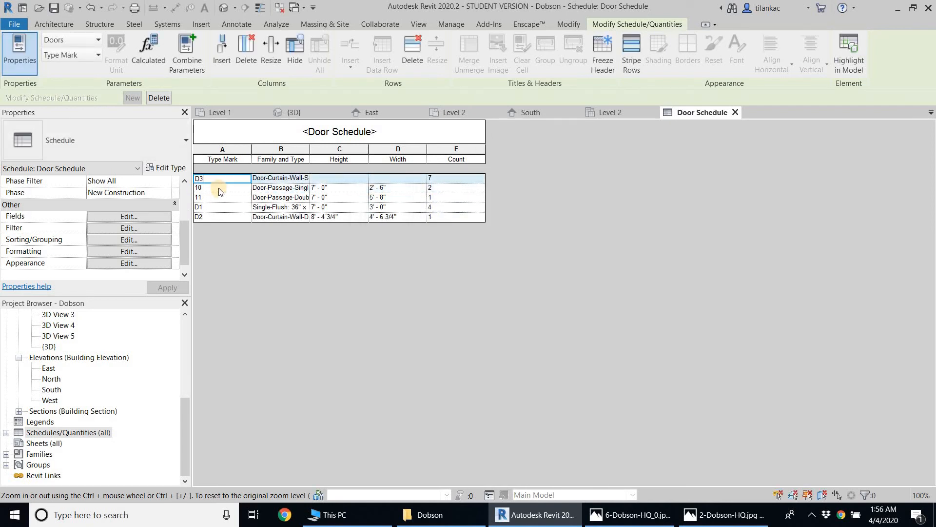
pyautogui.press('Return')
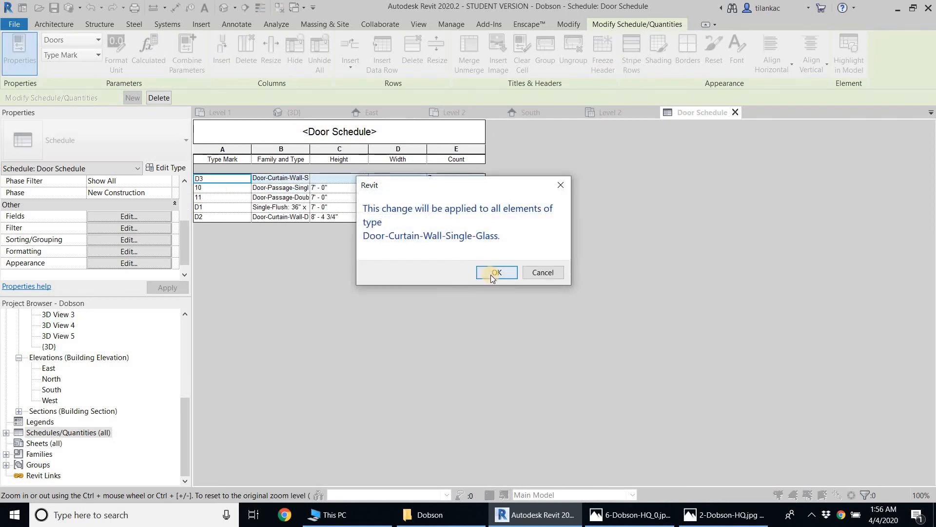
pyautogui.click(493, 276)
# Set the type marks in the schedule to D4 for the double passage door and D5 for the single passage door
pyautogui.click(212, 190)
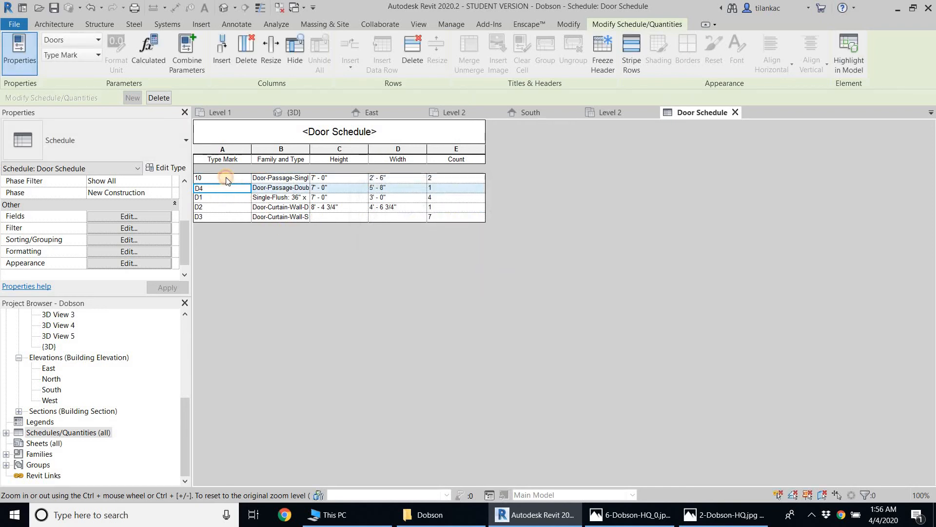
pyautogui.press('Return')
pyautogui.press('Return')
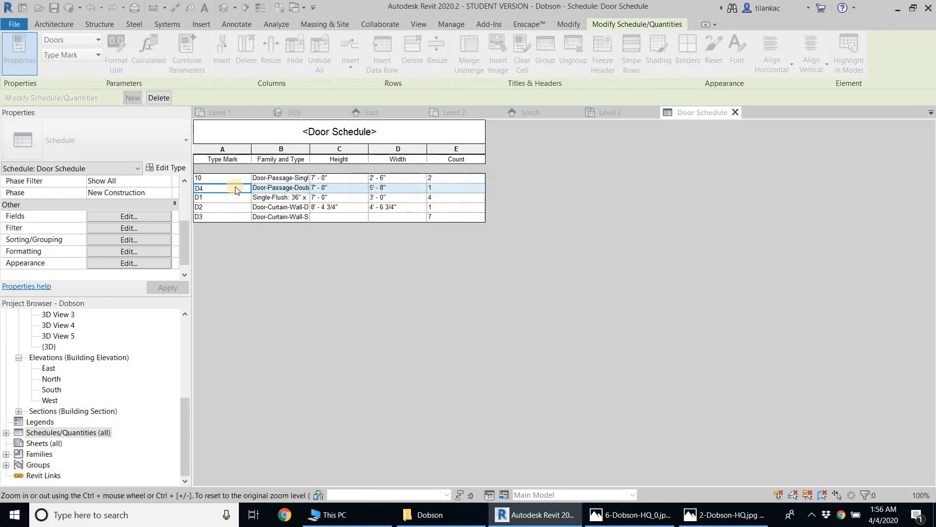
pyautogui.click(228, 180)
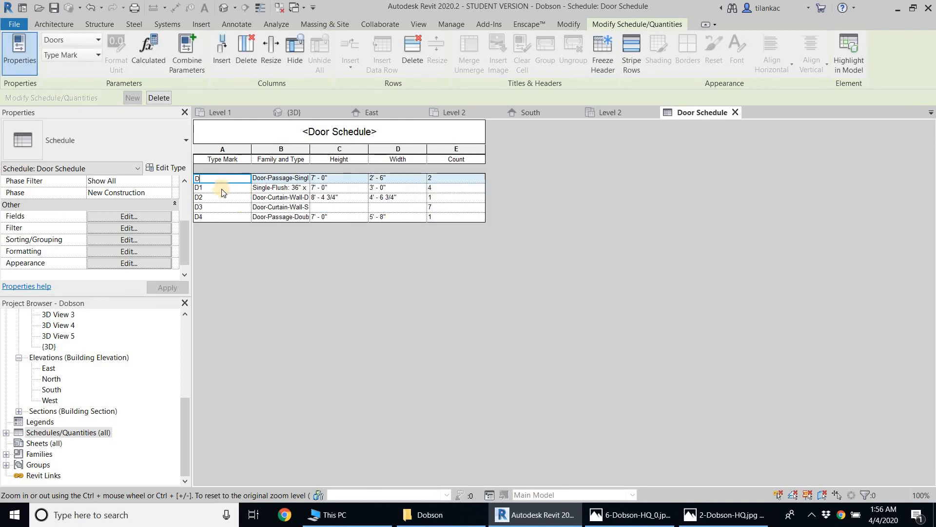
pyautogui.write('D5')
pyautogui.click(225, 209)
pyautogui.click(481, 272)
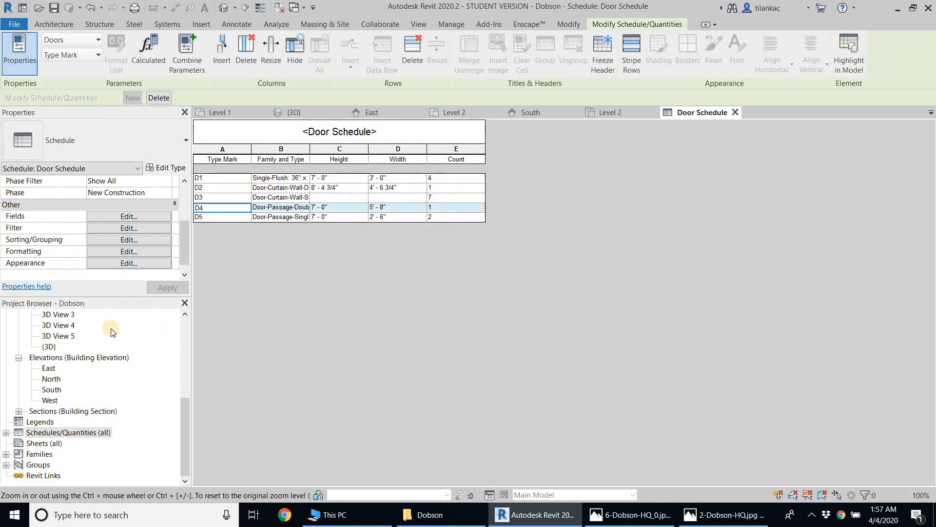
# Review the door tags on the Level 1 floor plan, and open the Section 1 building section
pyautogui.moveTo(186, 416); pyautogui.dragTo(183, 321)
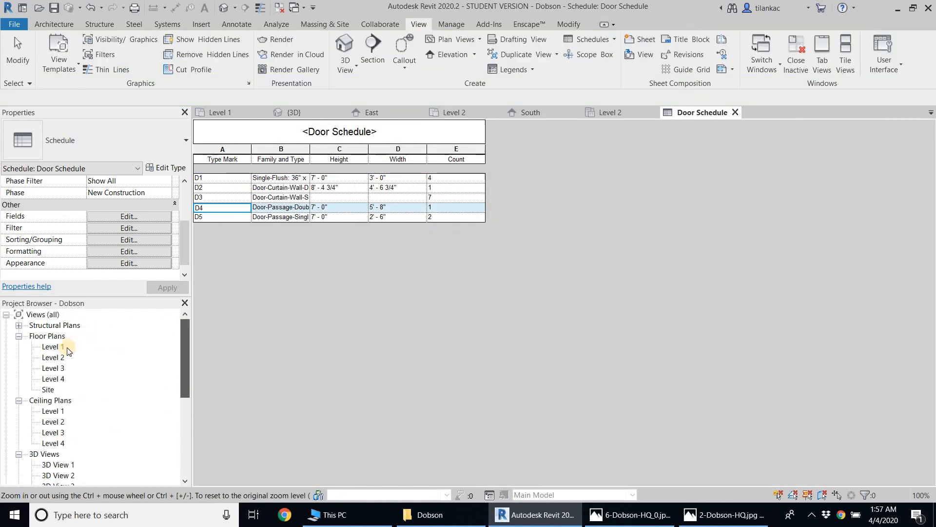
pyautogui.doubleClick(59, 347)
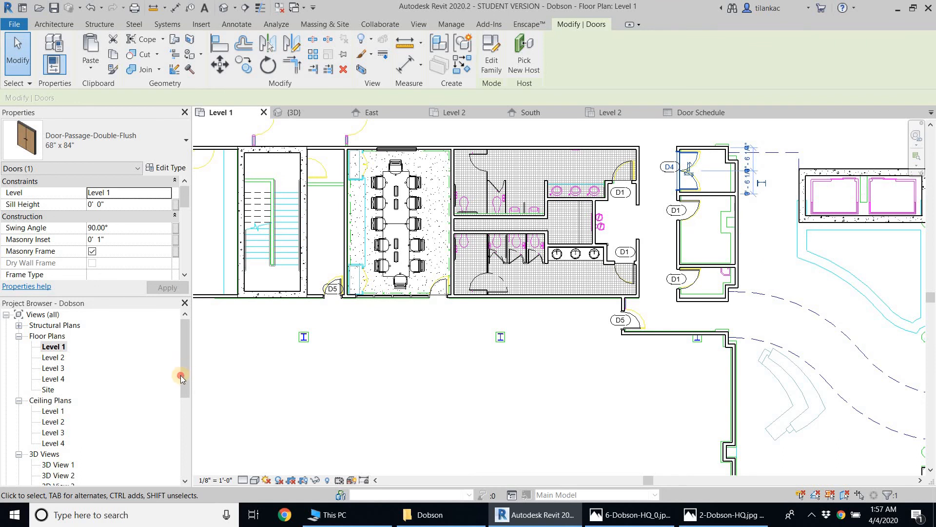
pyautogui.moveTo(180, 375); pyautogui.dragTo(185, 450)
pyautogui.doubleClick(89, 422)
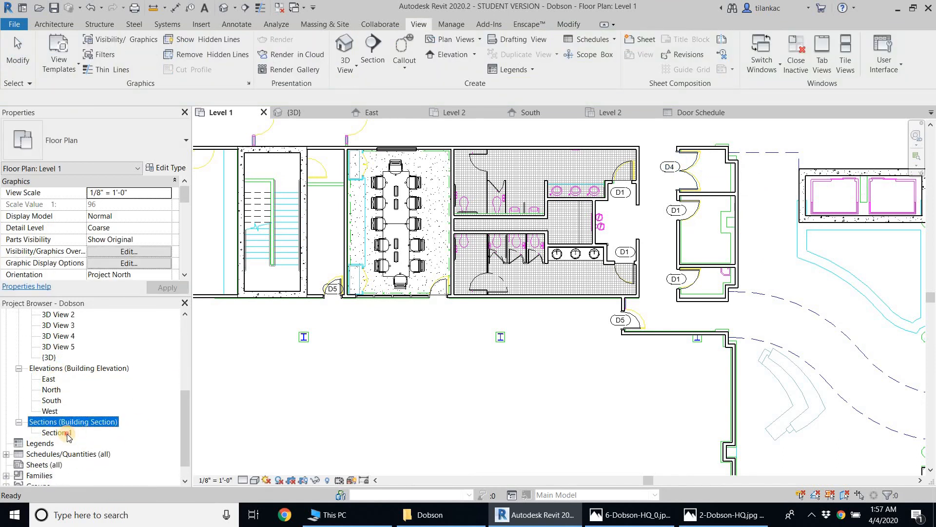
pyautogui.click(67, 433)
pyautogui.doubleClick(66, 433)
pyautogui.moveTo(187, 428); pyautogui.dragTo(186, 434)
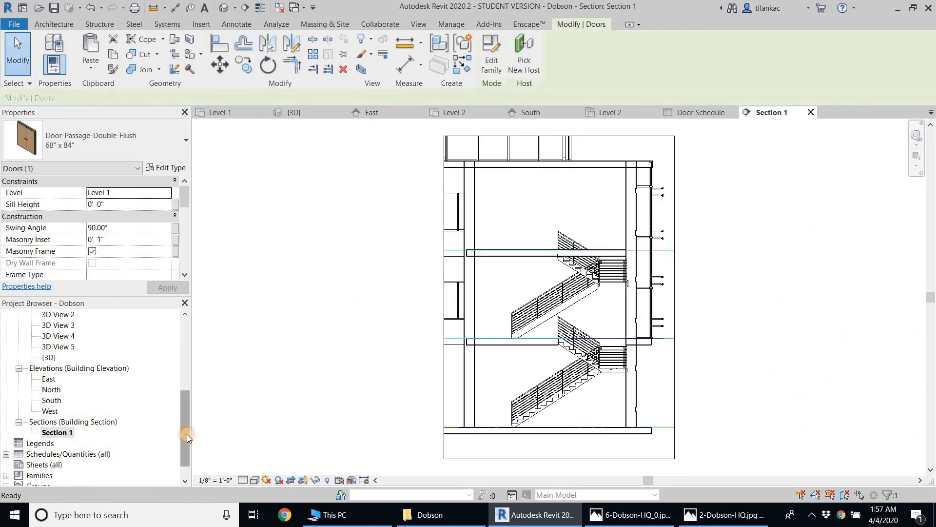
# Reopen the Door Schedule and return to the Level 1 floor plan to check the tags of the passage and restroom doors
pyautogui.doubleClick(94, 443)
pyautogui.doubleClick(53, 453)
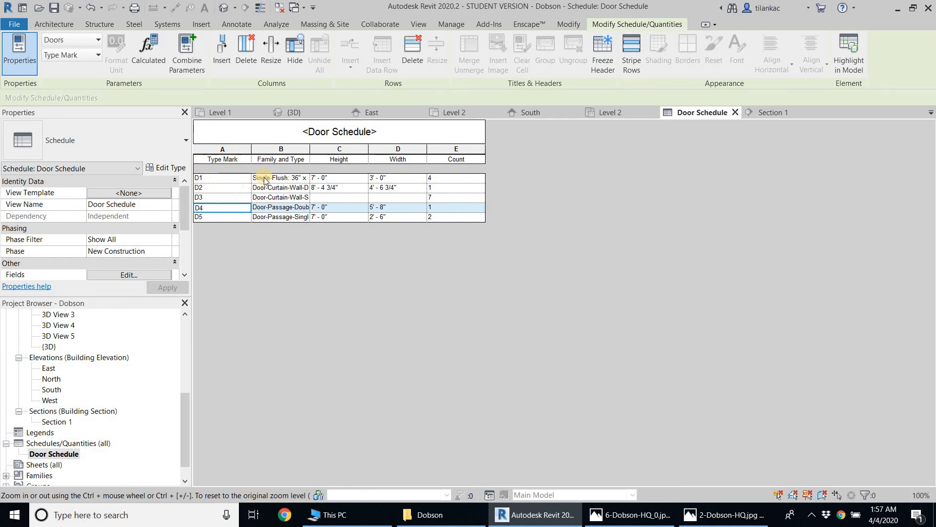
pyautogui.moveTo(186, 405); pyautogui.dragTo(186, 334)
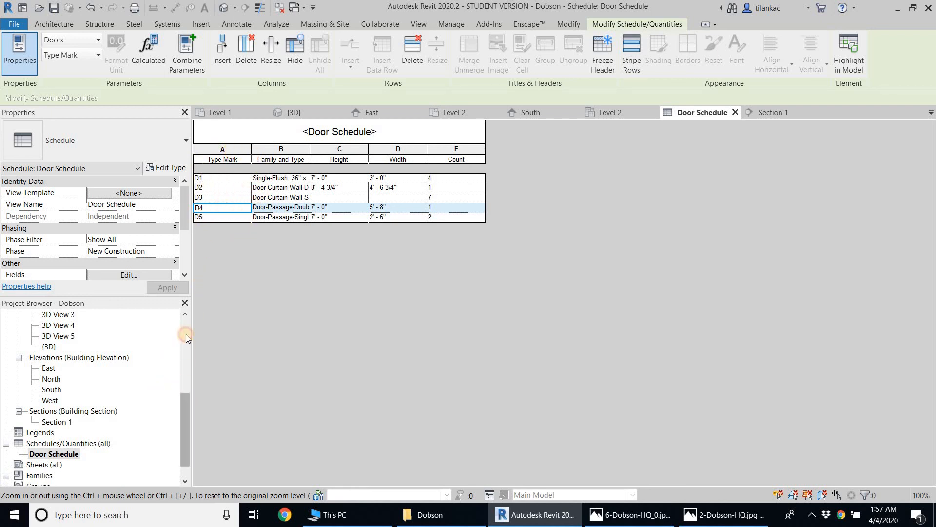
pyautogui.click(52, 347)
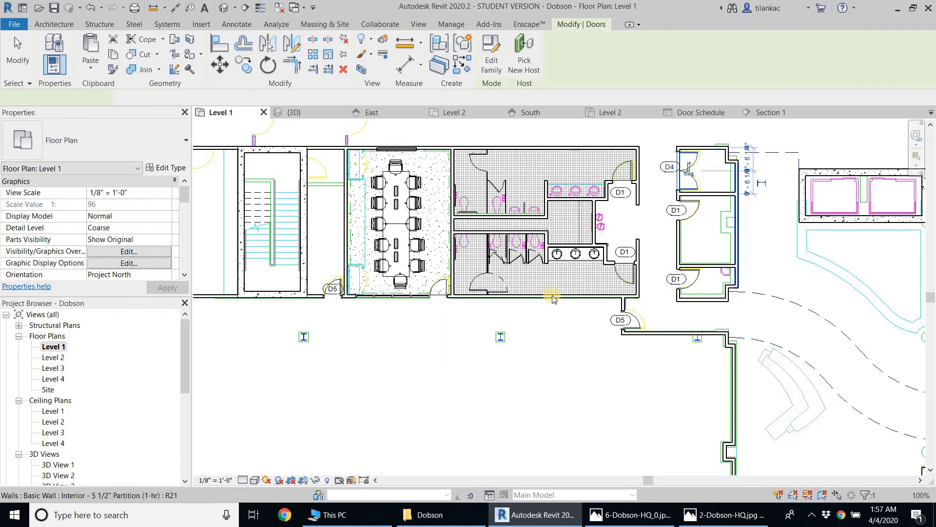
pyautogui.moveTo(664, 217); pyautogui.dragTo(598, 232, button='middle')
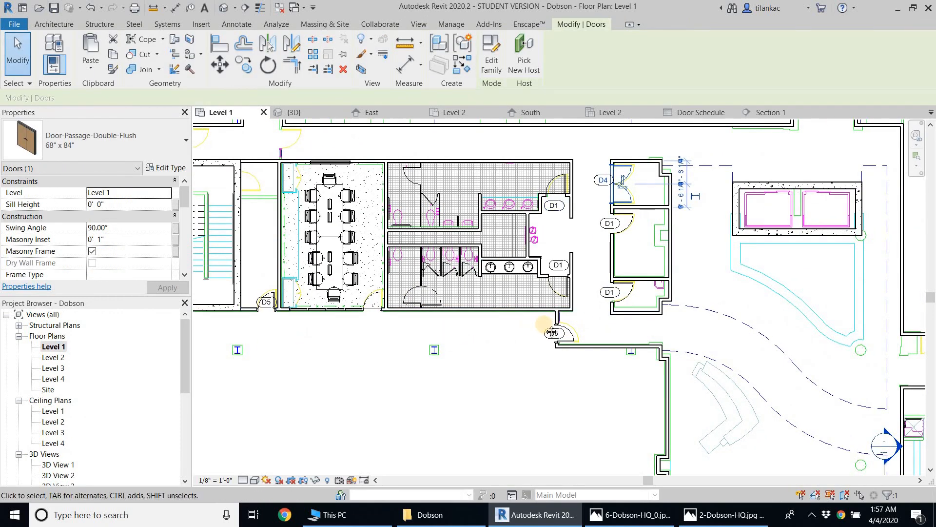
pyautogui.moveTo(489, 328); pyautogui.dragTo(526, 329, button='middle')
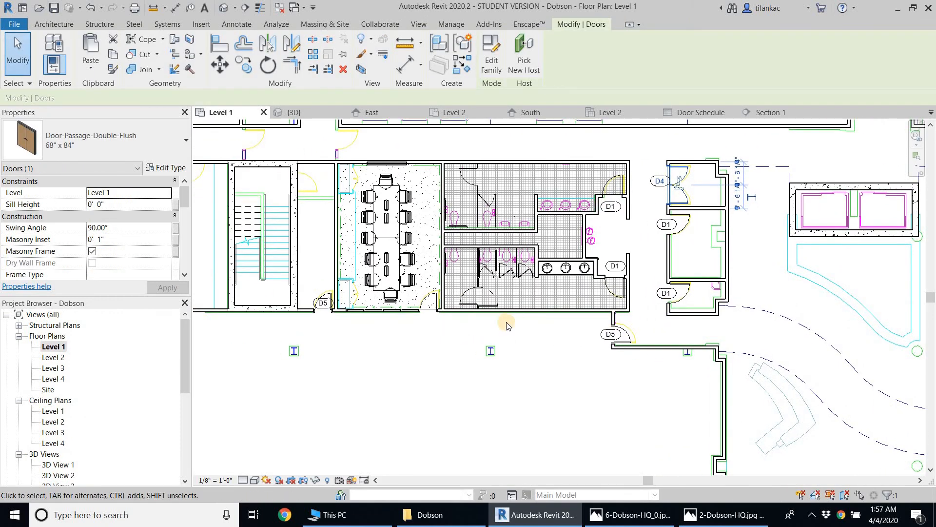